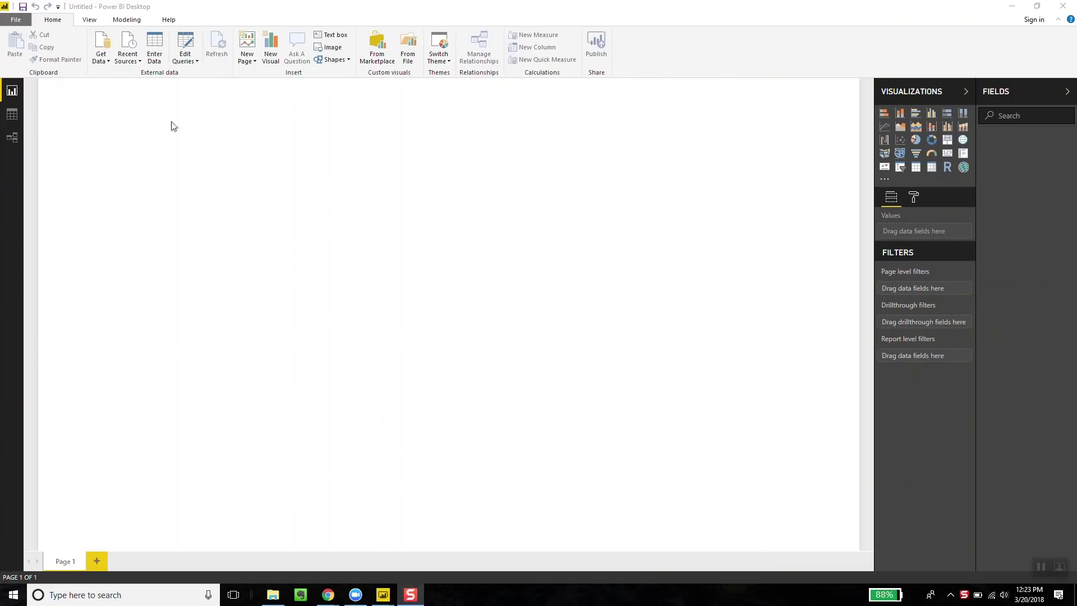
Import ppc.csv as a Text/CSV source and load it into the report.
left_click(107, 59)
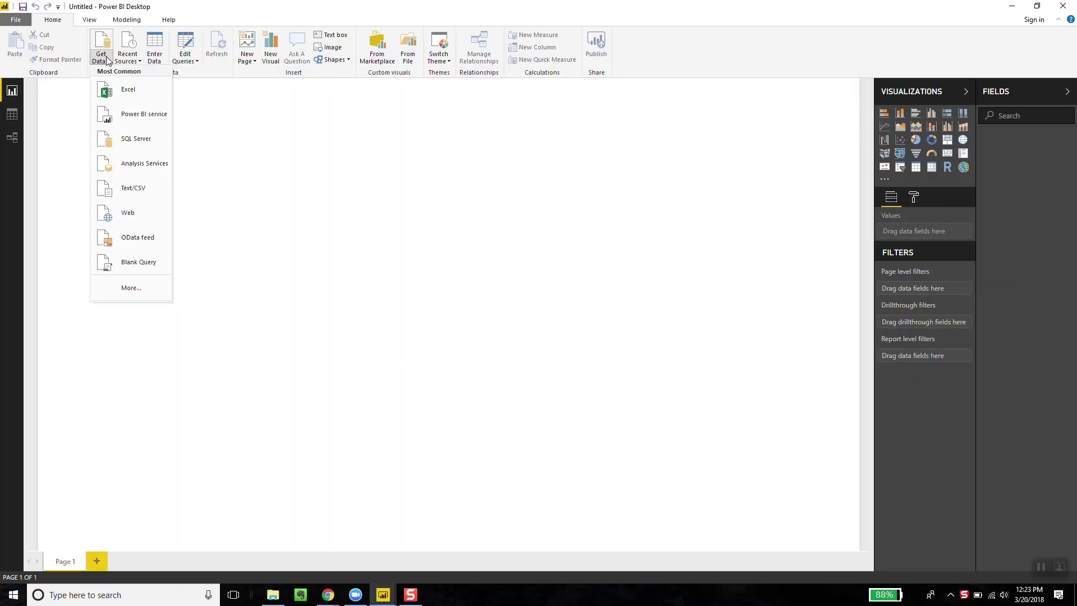
left_click(140, 194)
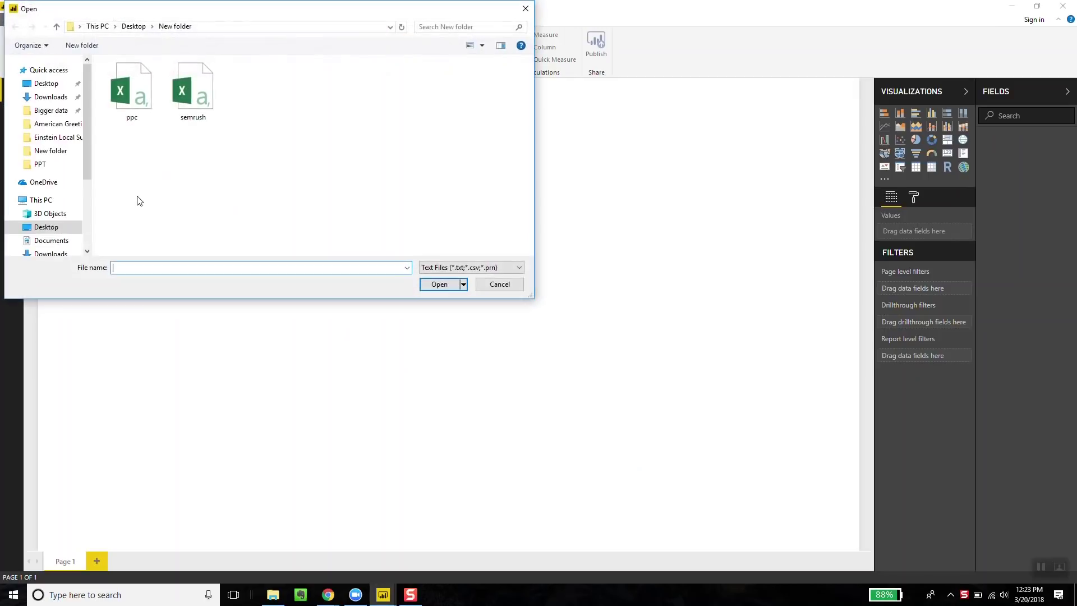
double_click(137, 90)
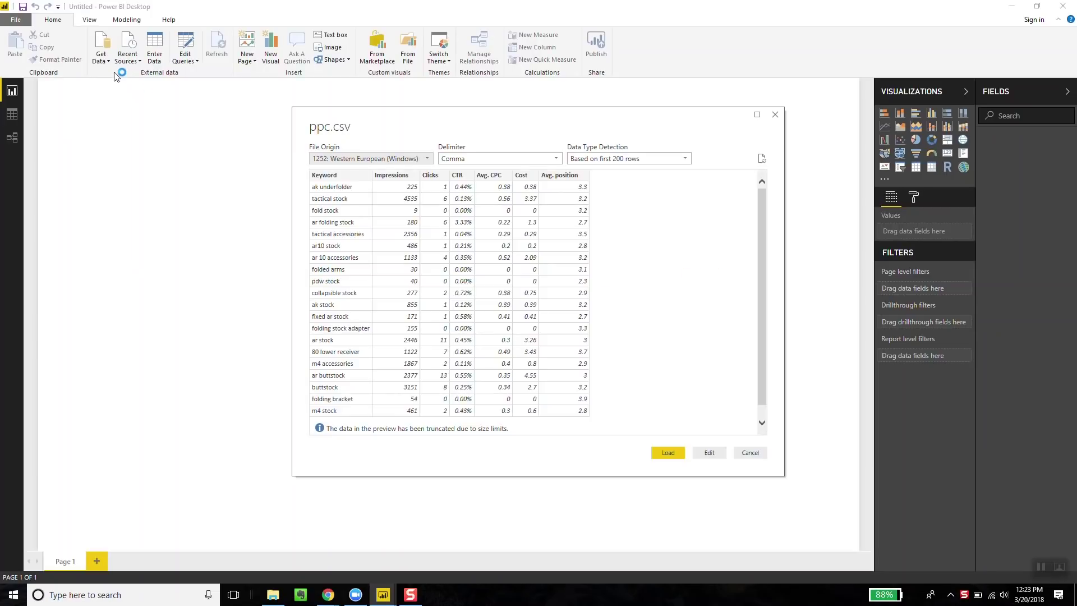
left_click(669, 455)
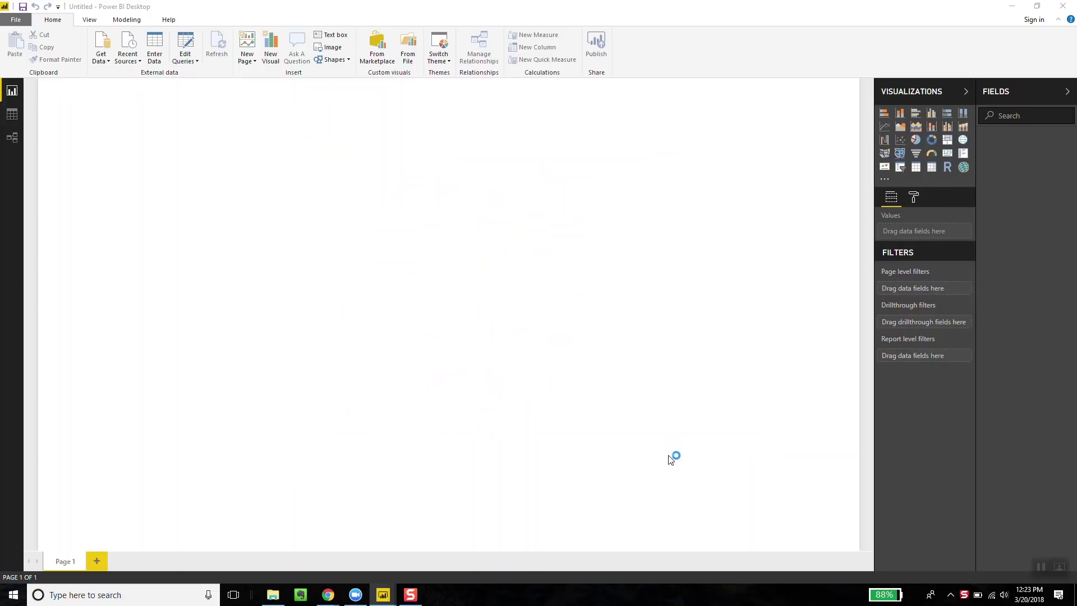
Import semrush.csv as a second Text/CSV source and load it.
left_click(106, 62)
left_click(106, 61)
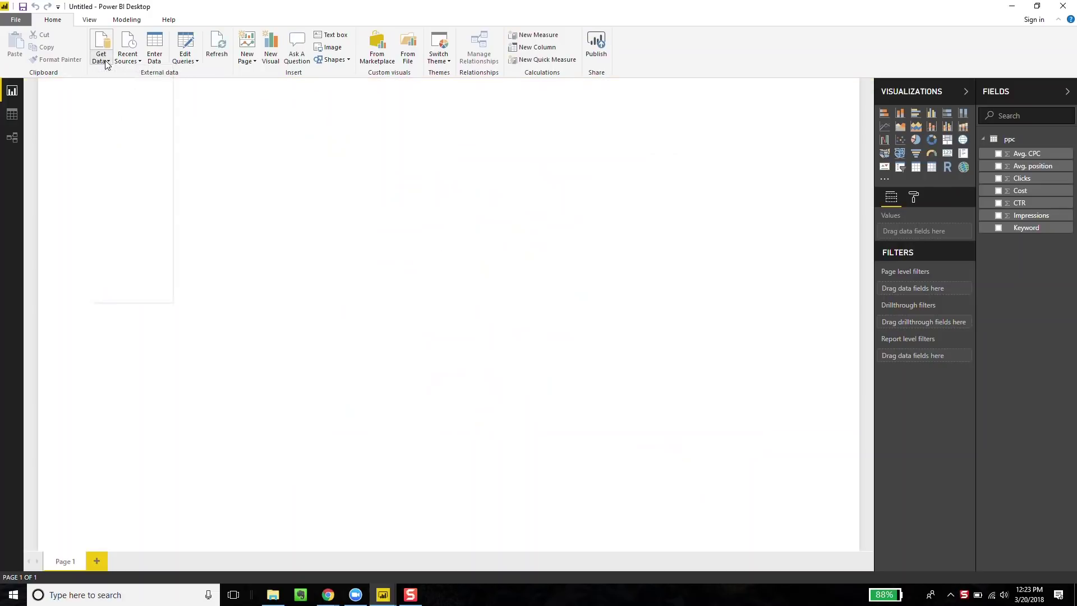
left_click(107, 62)
left_click(135, 195)
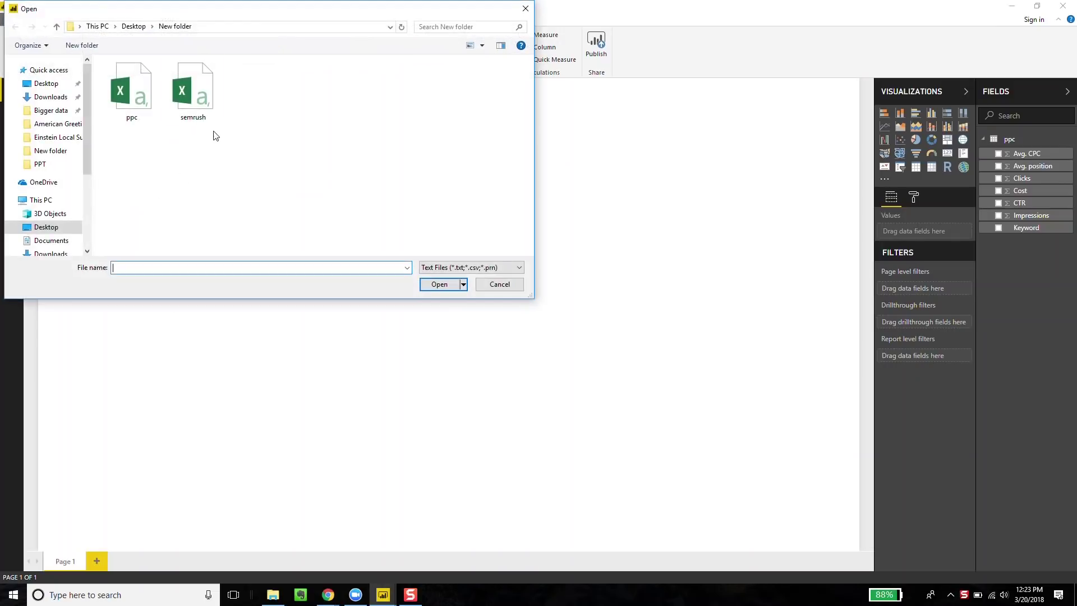
double_click(204, 106)
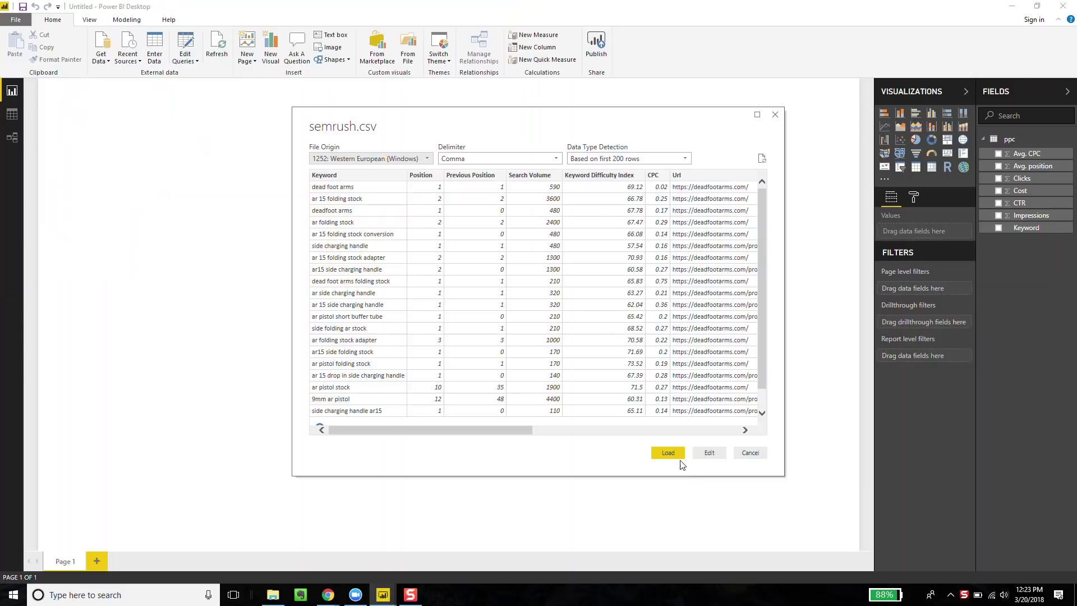
left_click(676, 457)
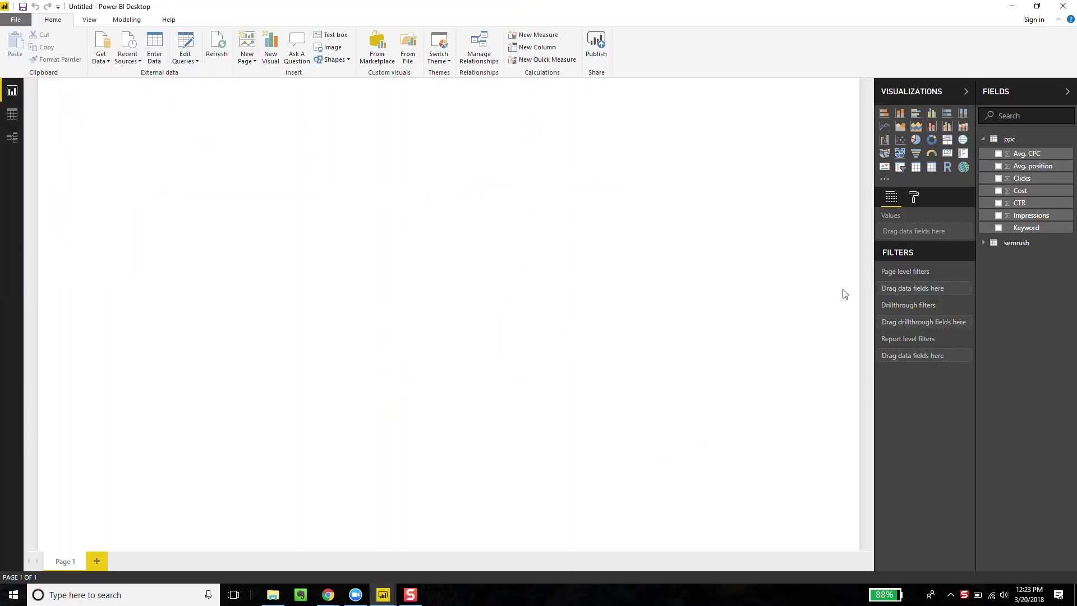
Make a table of semrush Keyword, semrush Position and ppc Clicks, widened to show all columns.
left_click(984, 245)
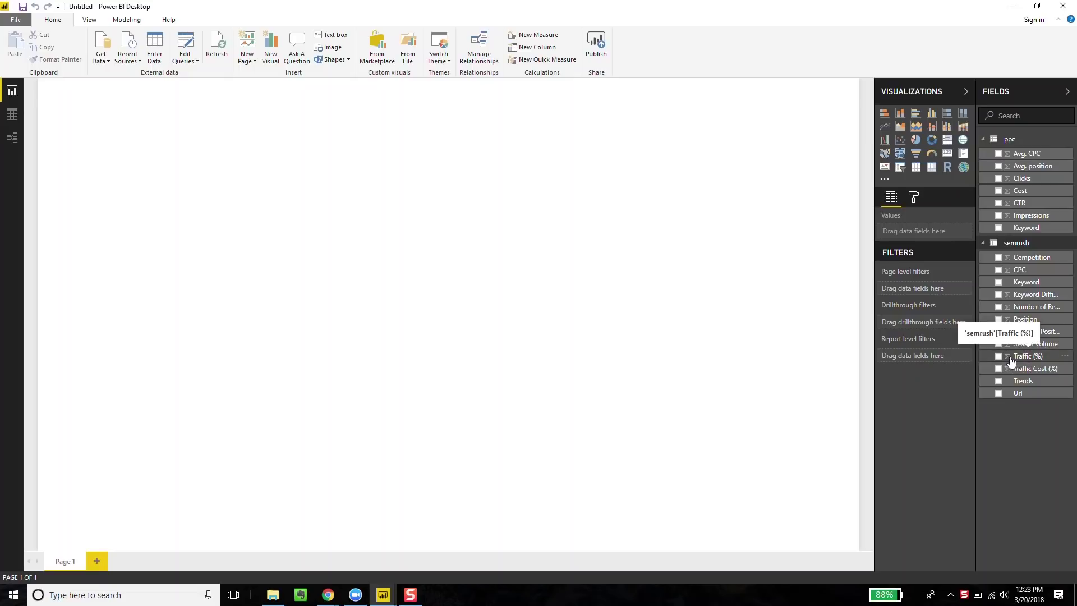
left_click(999, 283)
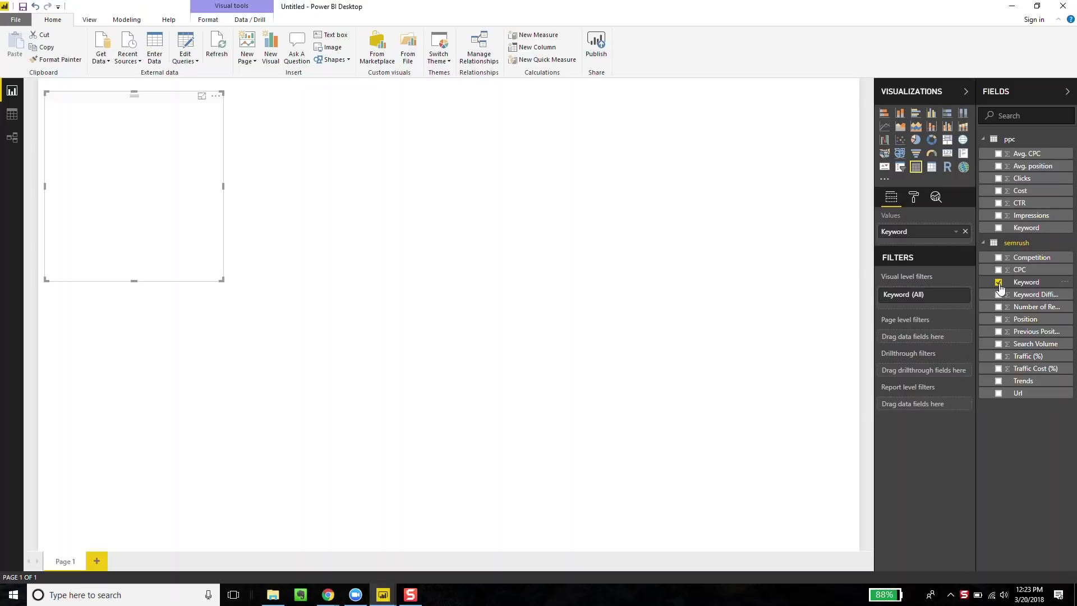
left_click(999, 319)
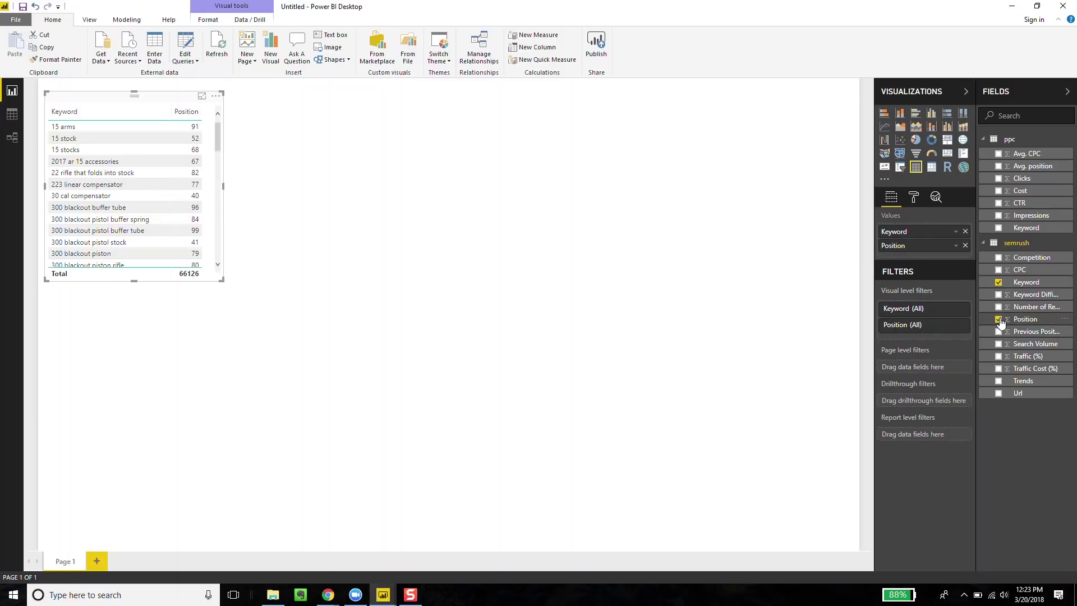
left_click(999, 179)
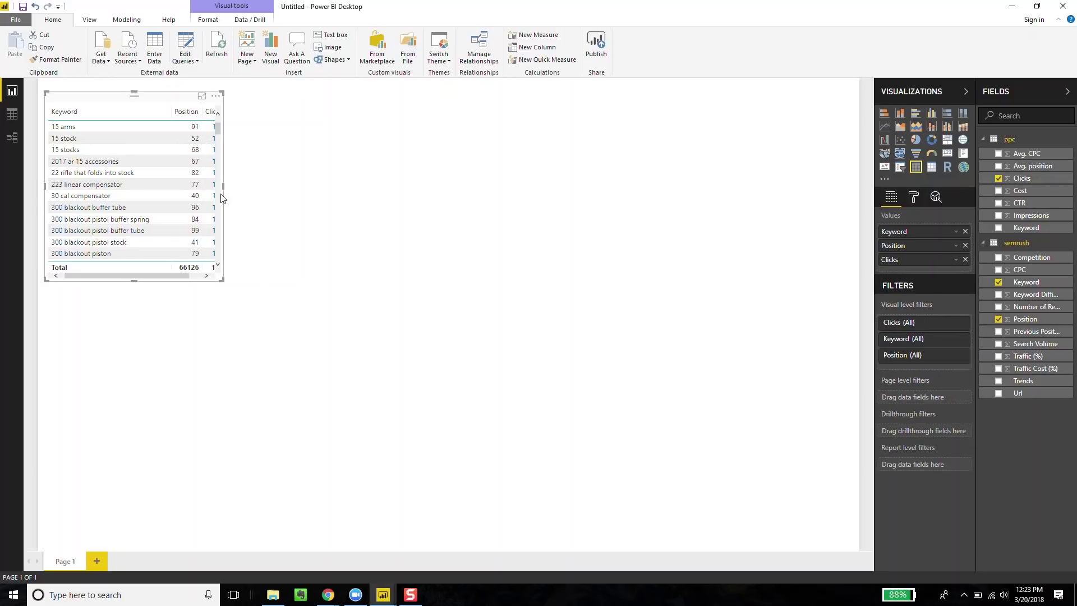
left_click_drag(224, 187, 323, 185)
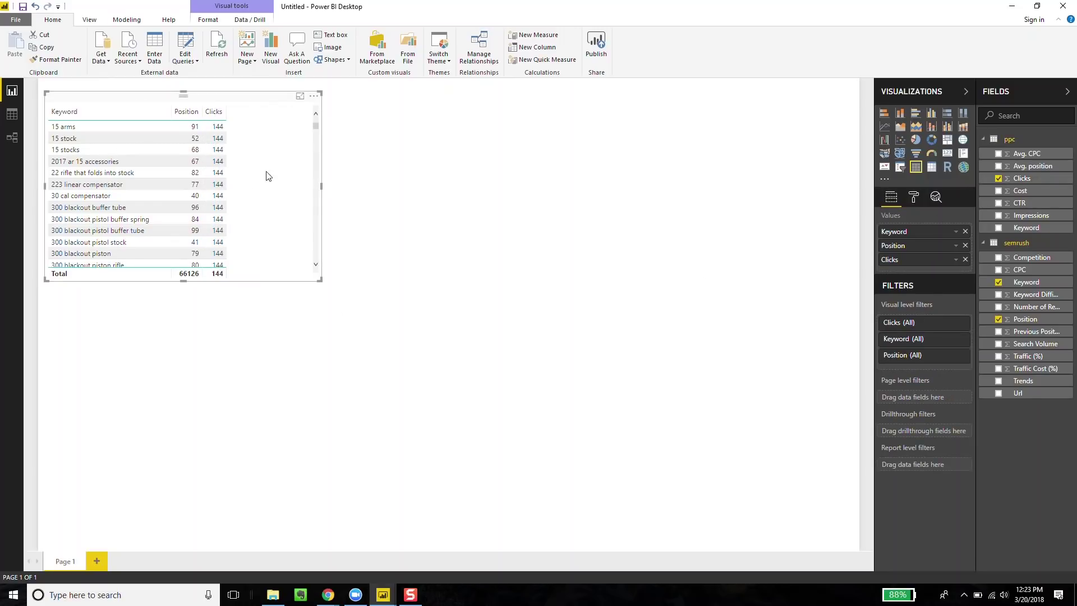
scroll(230, 175, "down", 15)
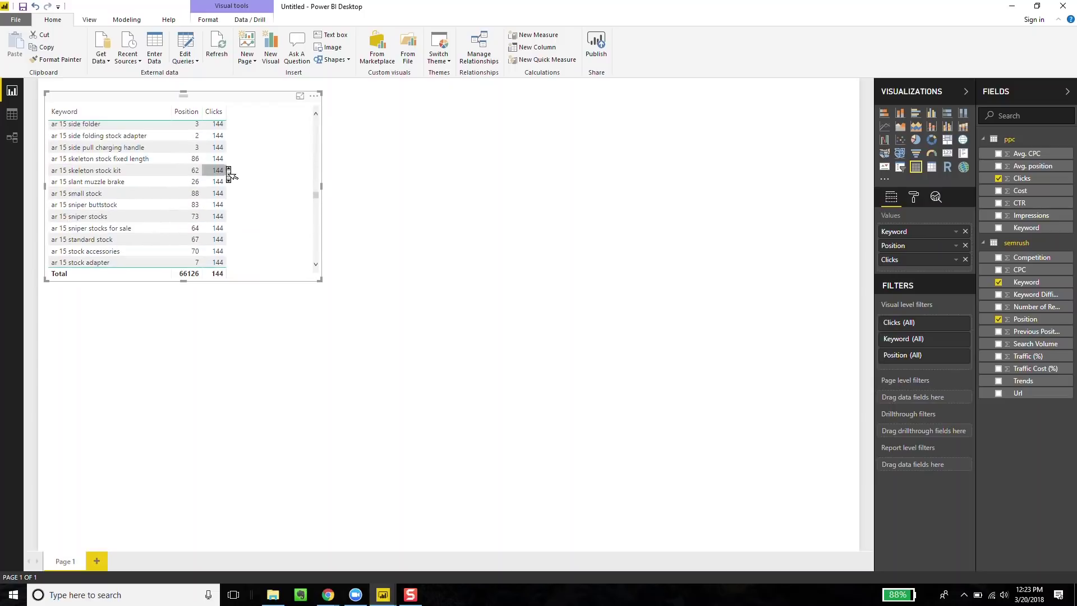
scroll(230, 175, "up", 15)
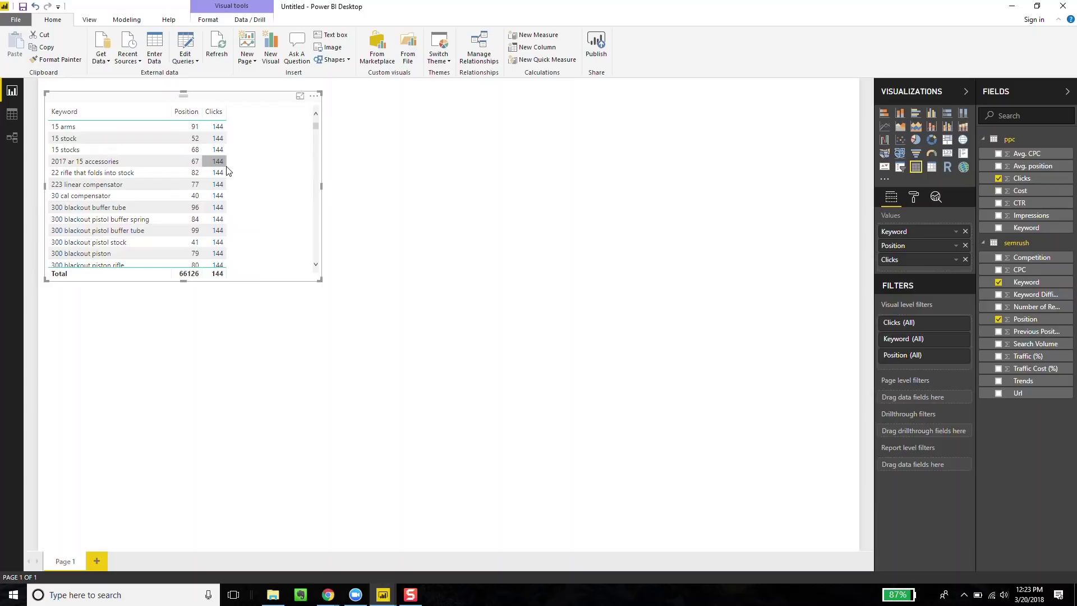
Delete the table visual, then try a ppc–semrush Keyword relationship and cancel it as non-unique.
left_click(315, 99)
left_click(349, 143)
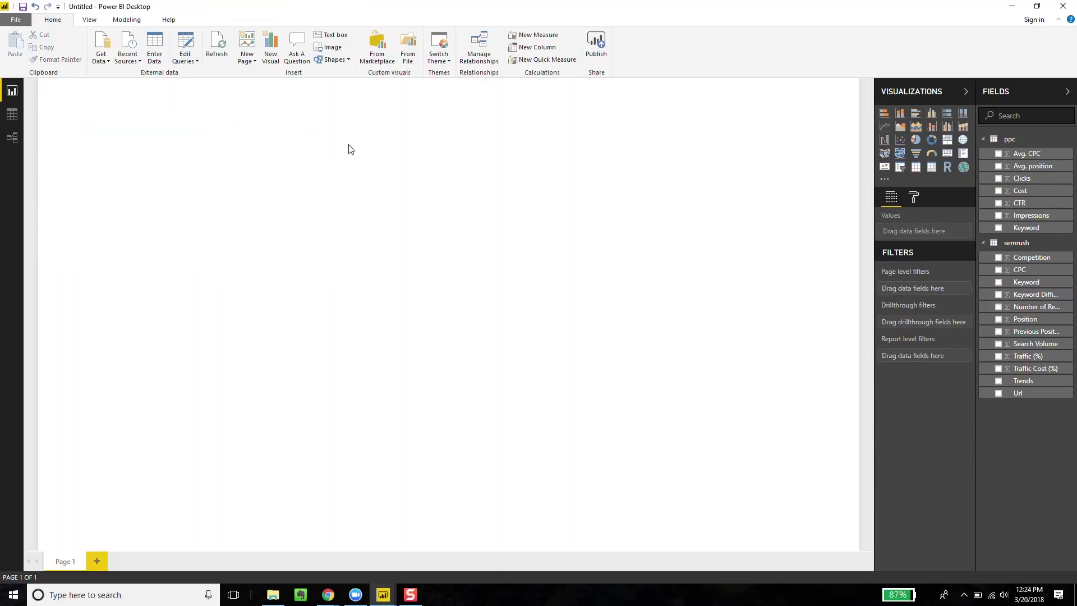
left_click(479, 47)
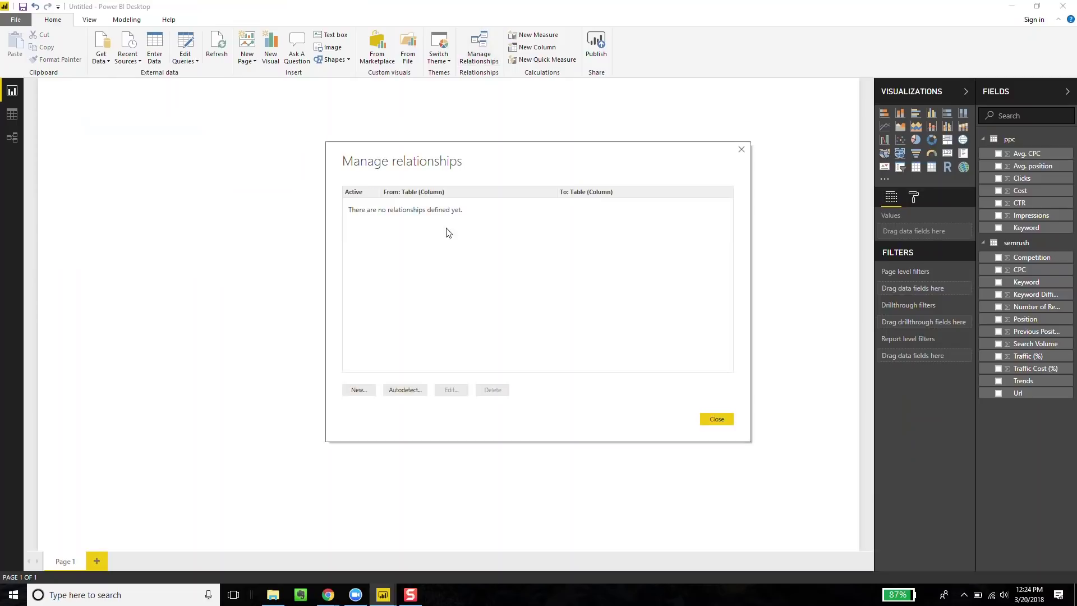
left_click(369, 391)
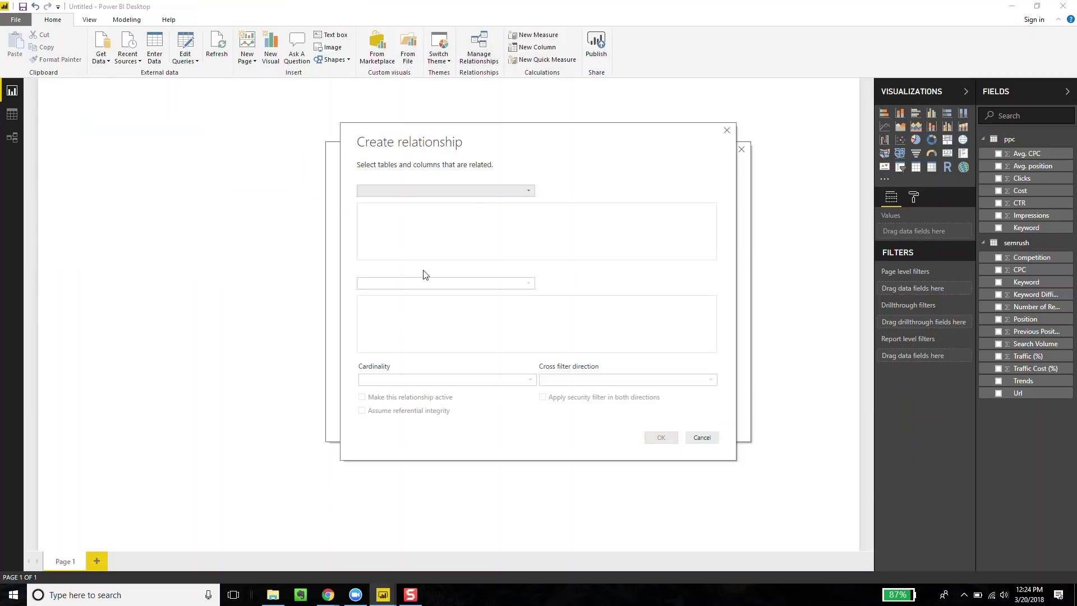
left_click(463, 200)
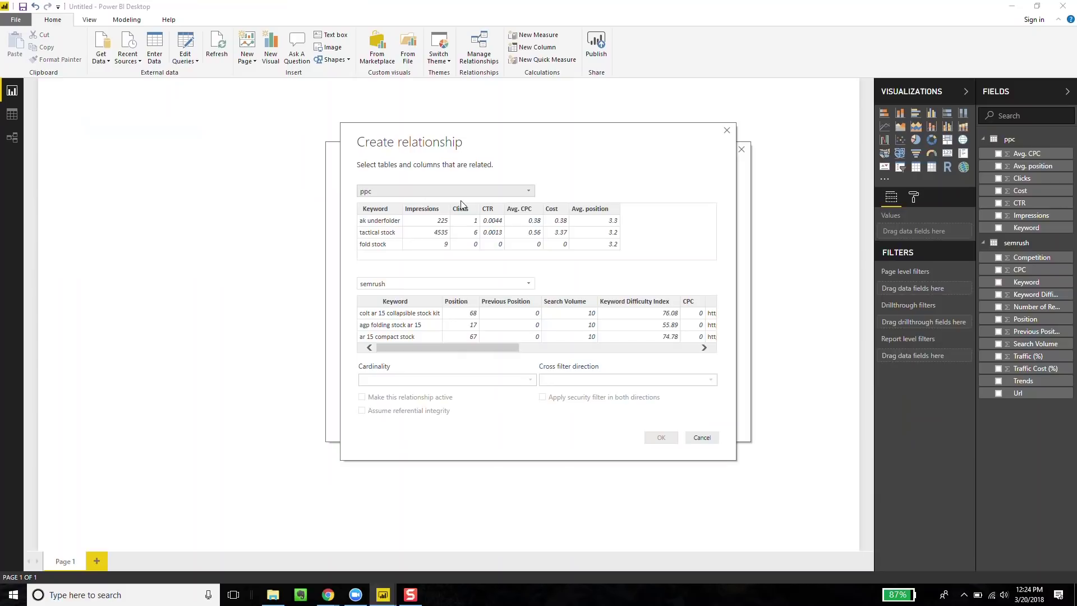
left_click(383, 210)
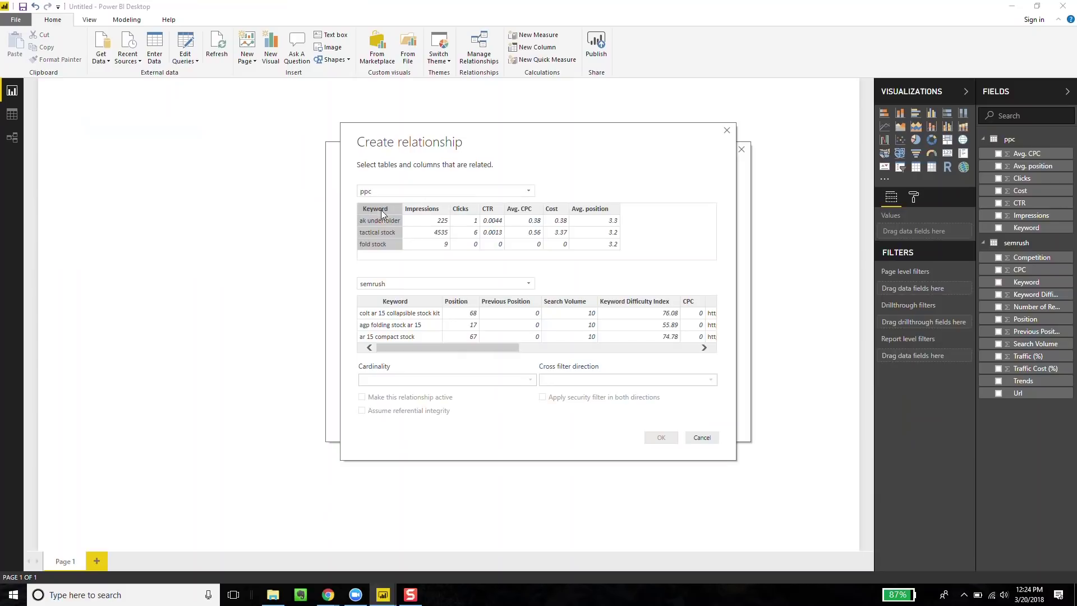
left_click(405, 304)
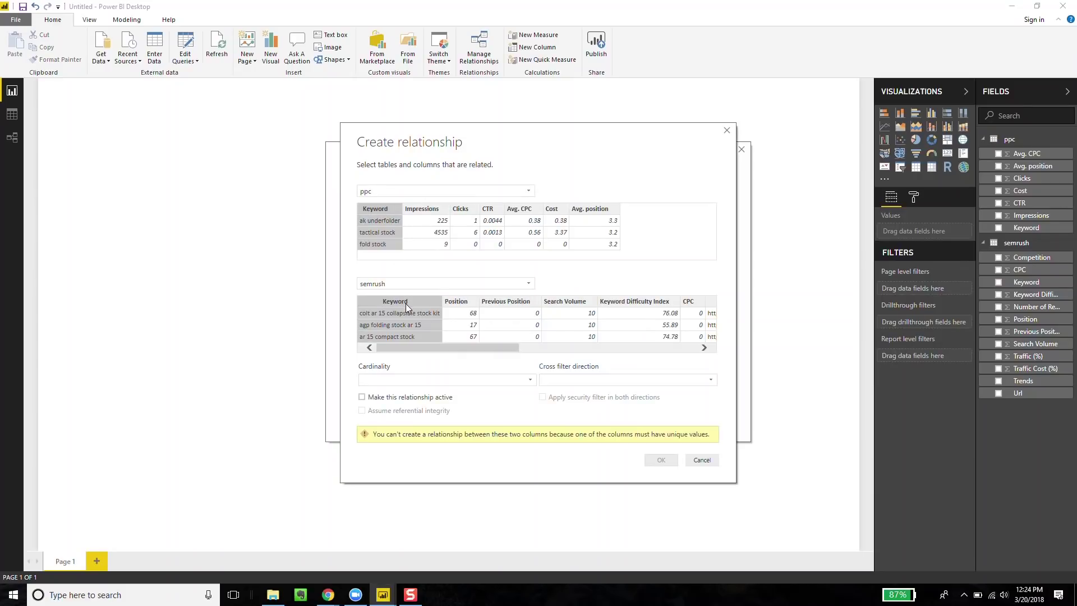
left_click(700, 461)
left_click(708, 417)
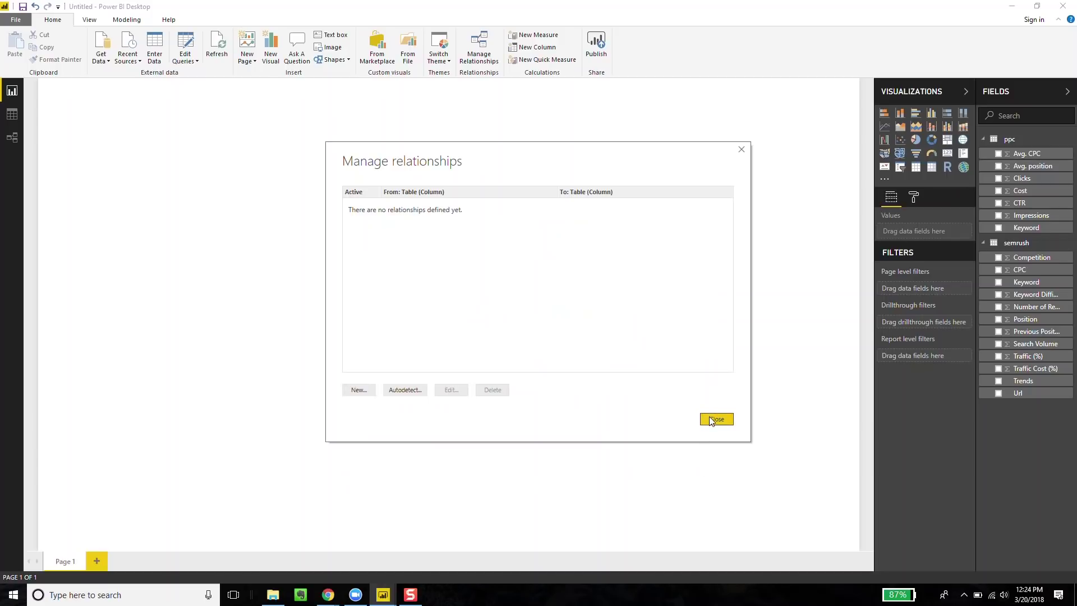
In Power Query, sort the semrush query by Position in ascending order.
left_click(186, 43)
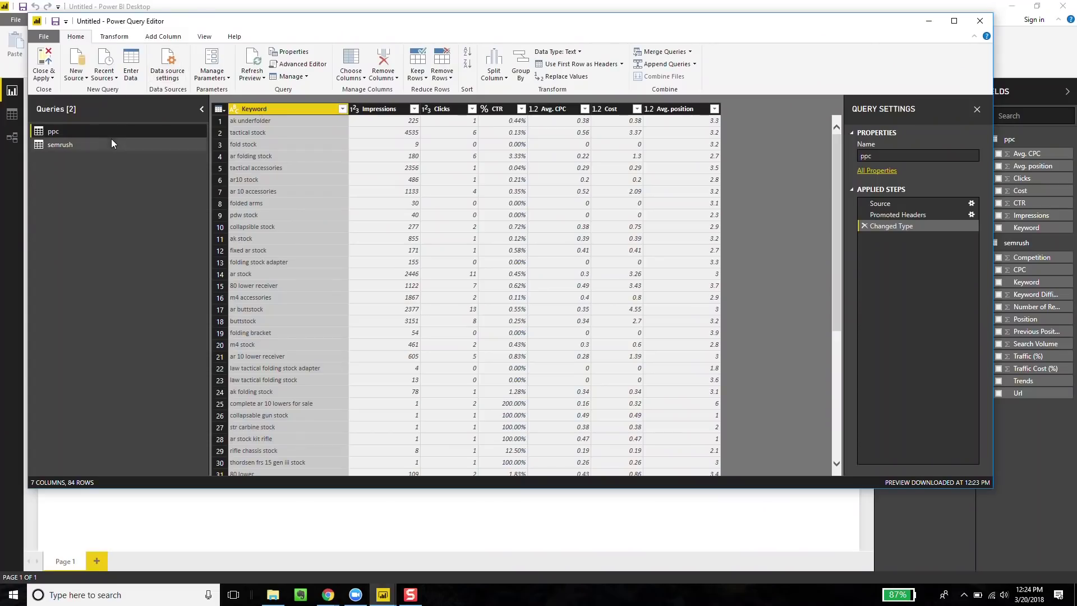
left_click(97, 143)
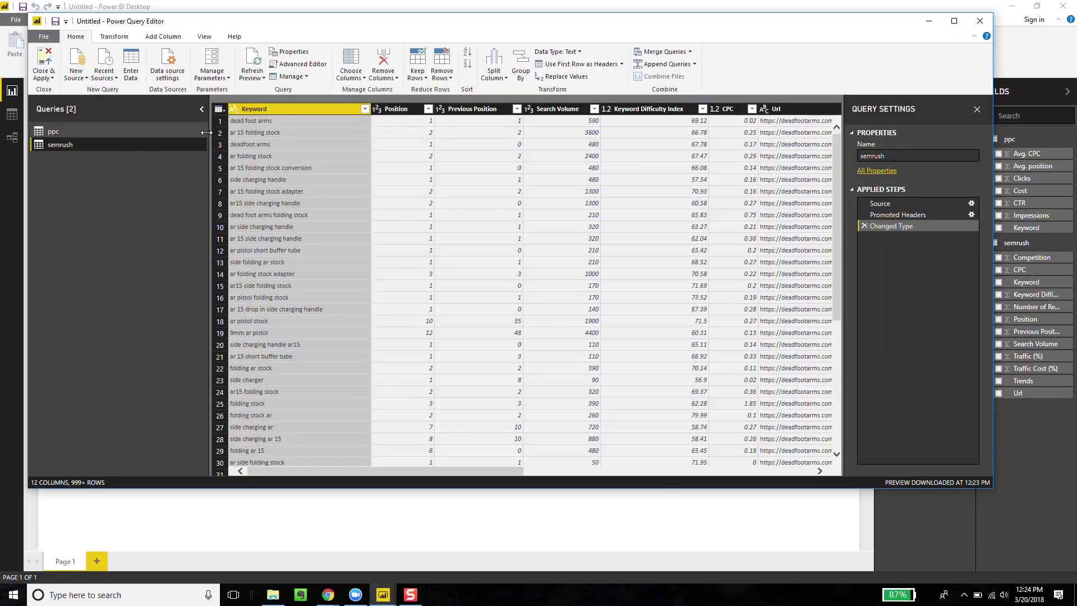
left_click(408, 110)
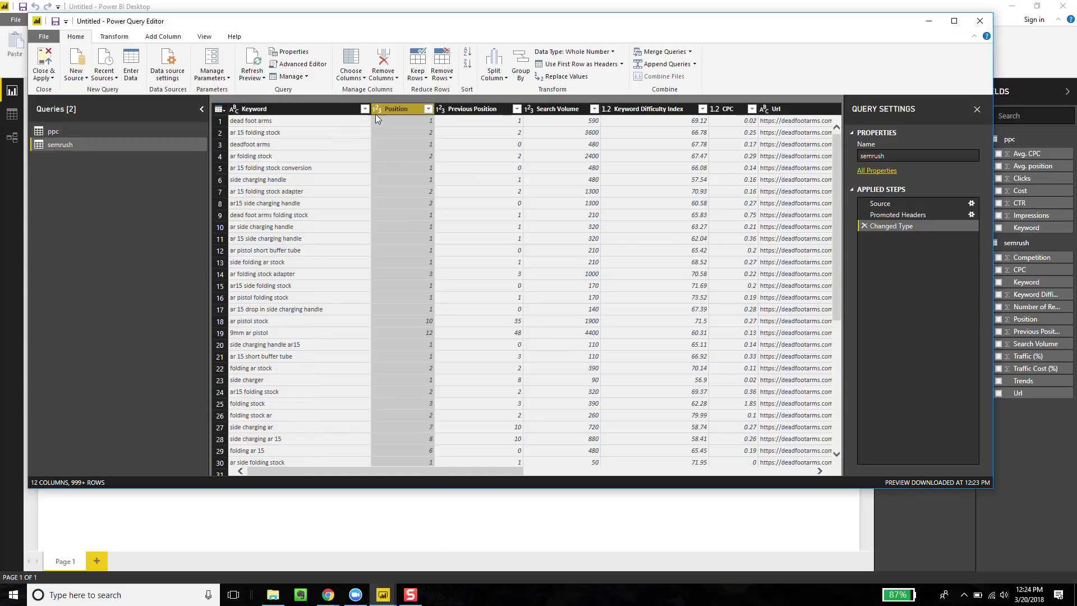
left_click(429, 109)
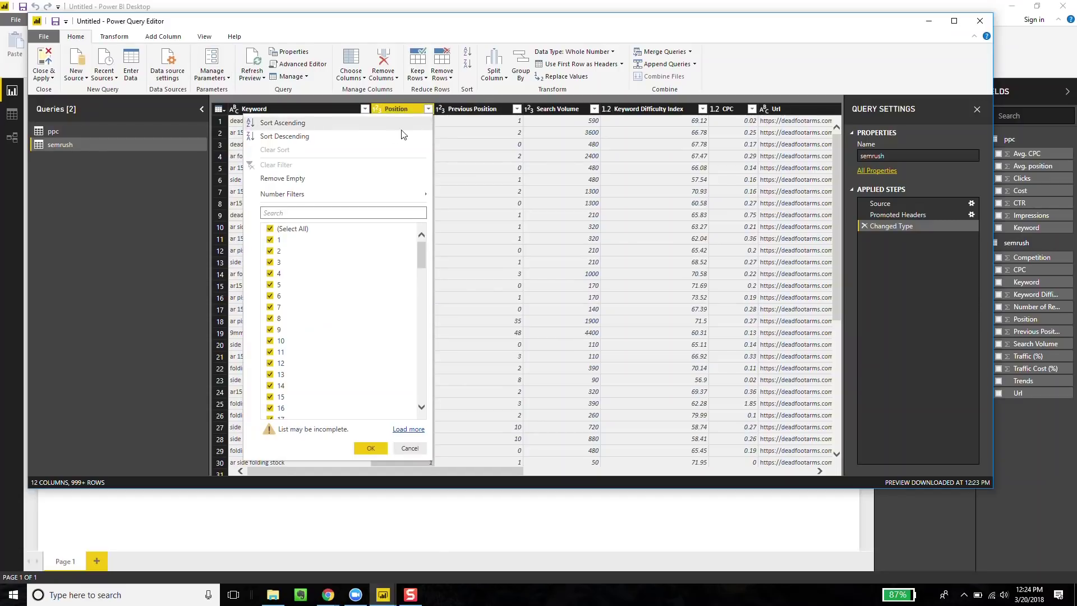
left_click(369, 125)
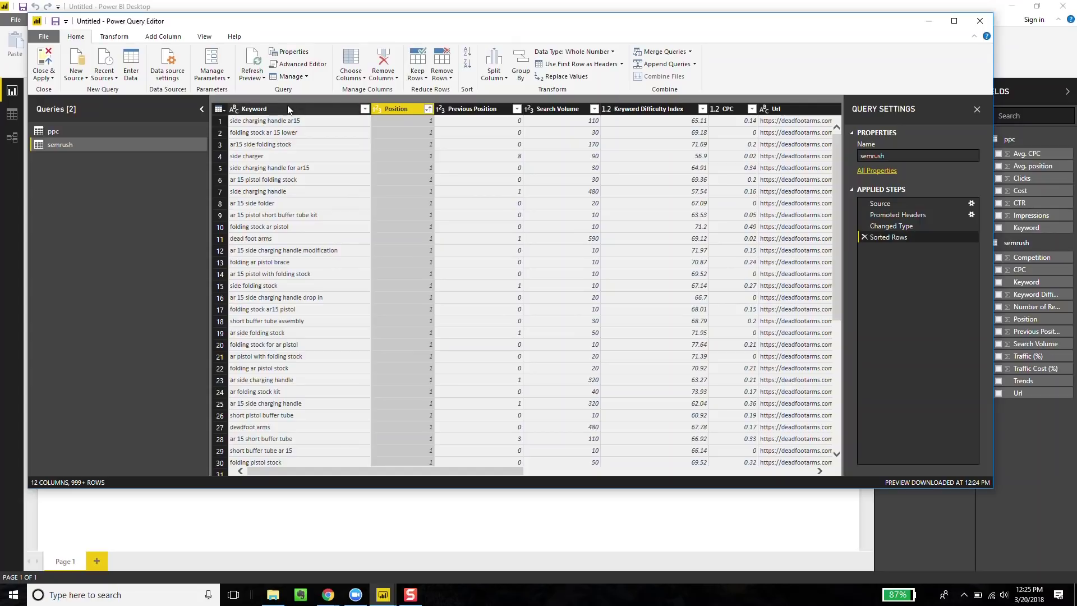
Remove duplicate semrush Keywords and apply the query changes to the report.
left_click(322, 106)
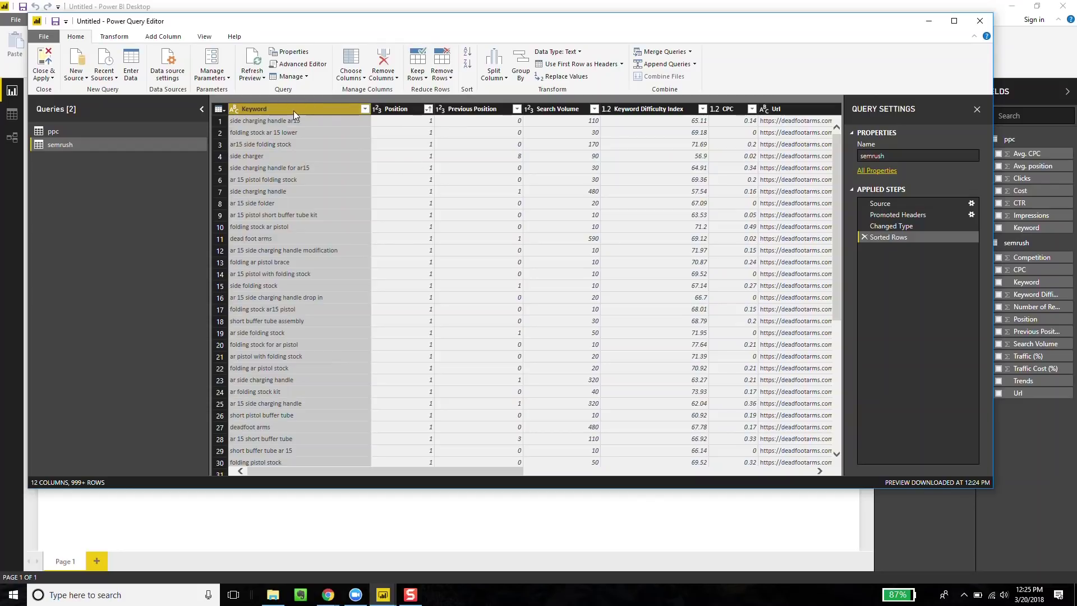
left_click(439, 78)
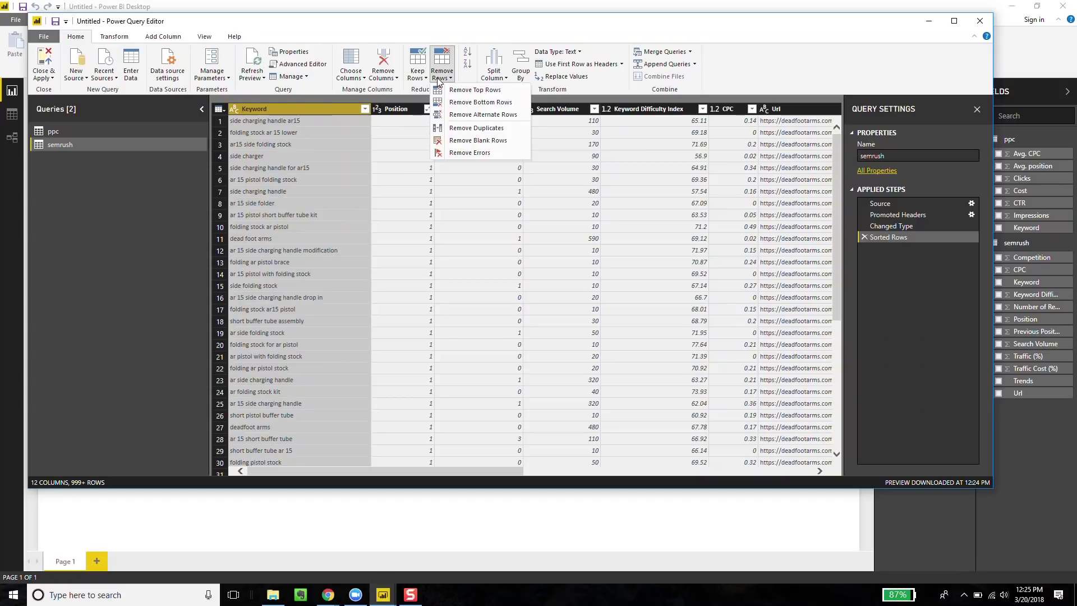
left_click(474, 128)
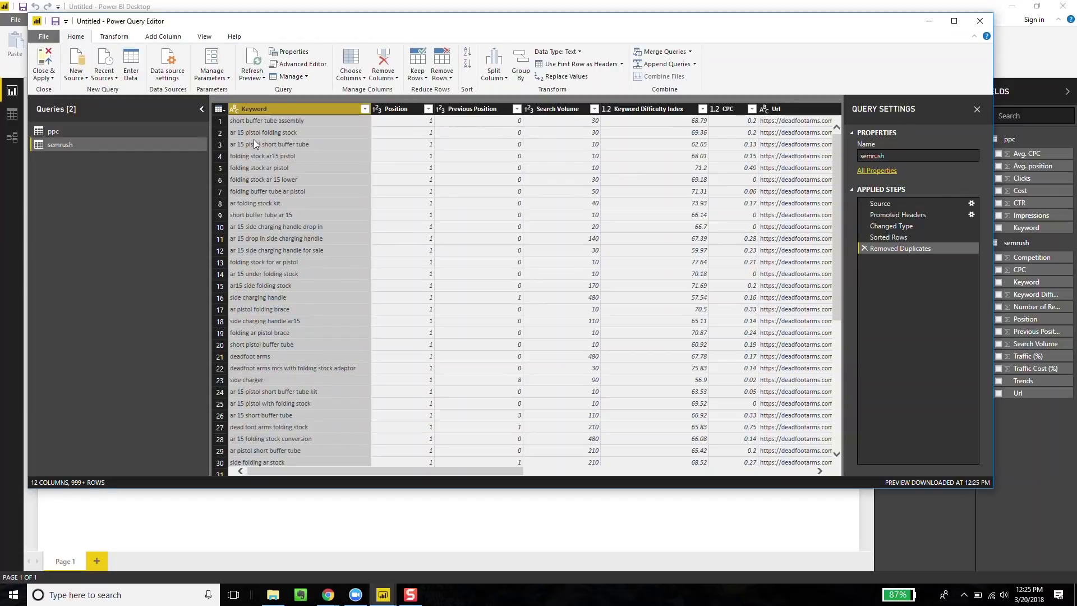
left_click(48, 60)
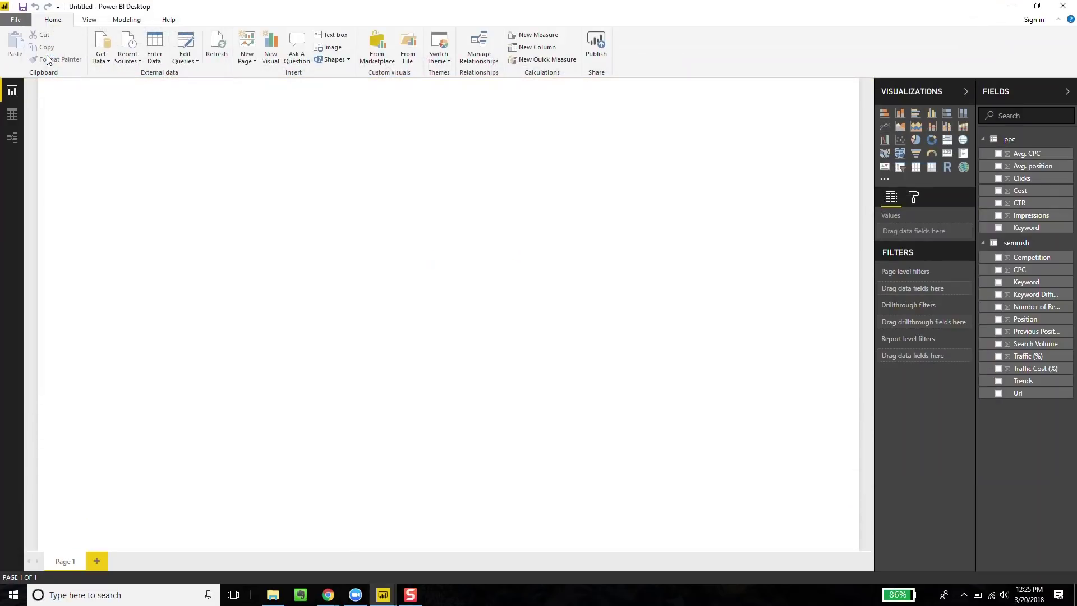
Create a many-to-one ppc Keyword to semrush Keyword relationship with Both cross-filter direction.
left_click(469, 63)
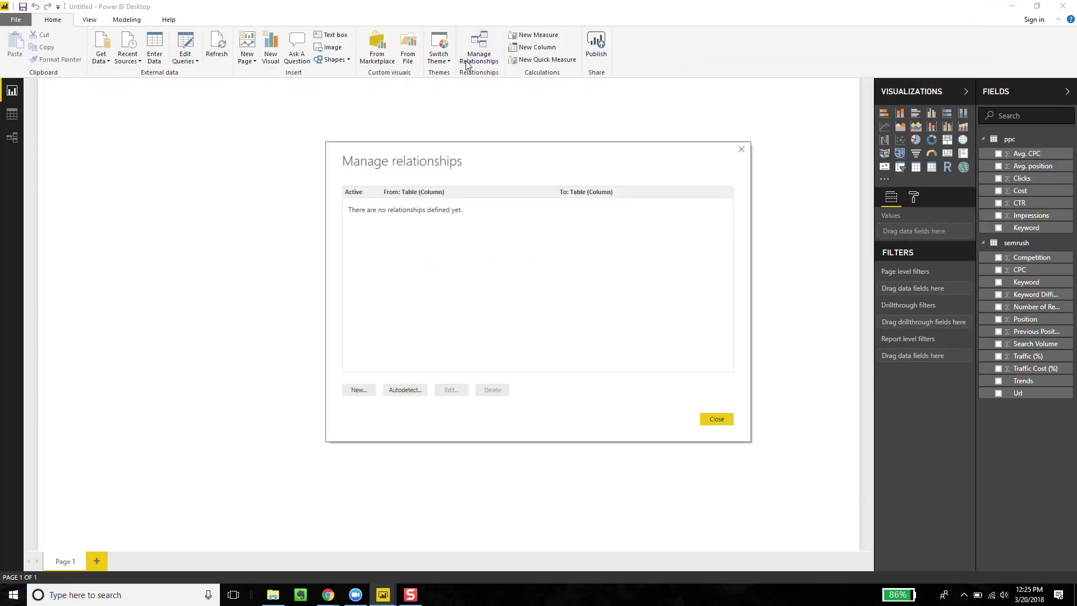
left_click(365, 391)
left_click(453, 189)
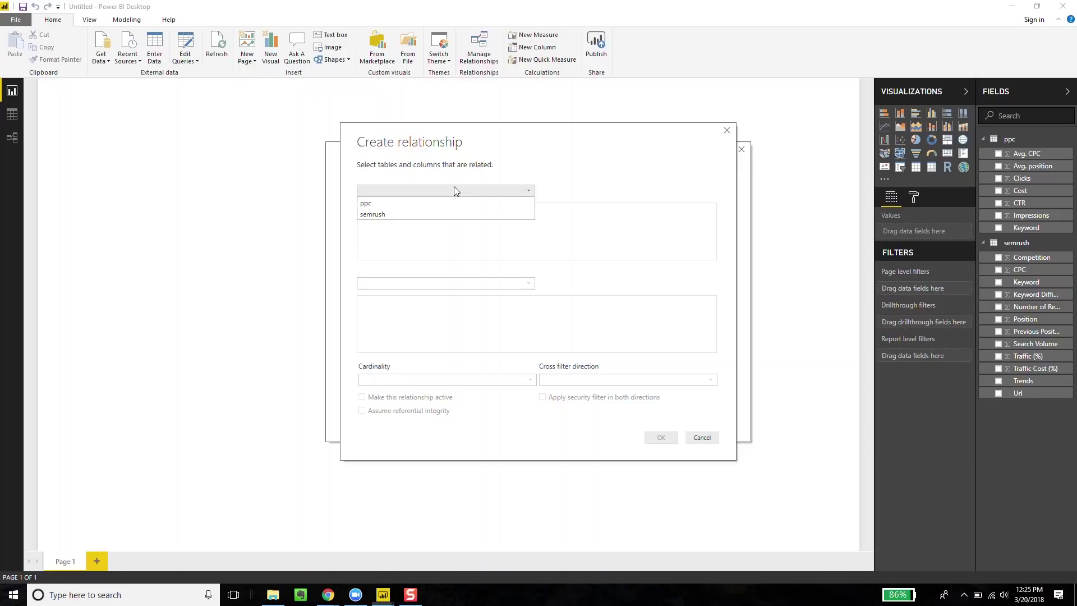
left_click(442, 204)
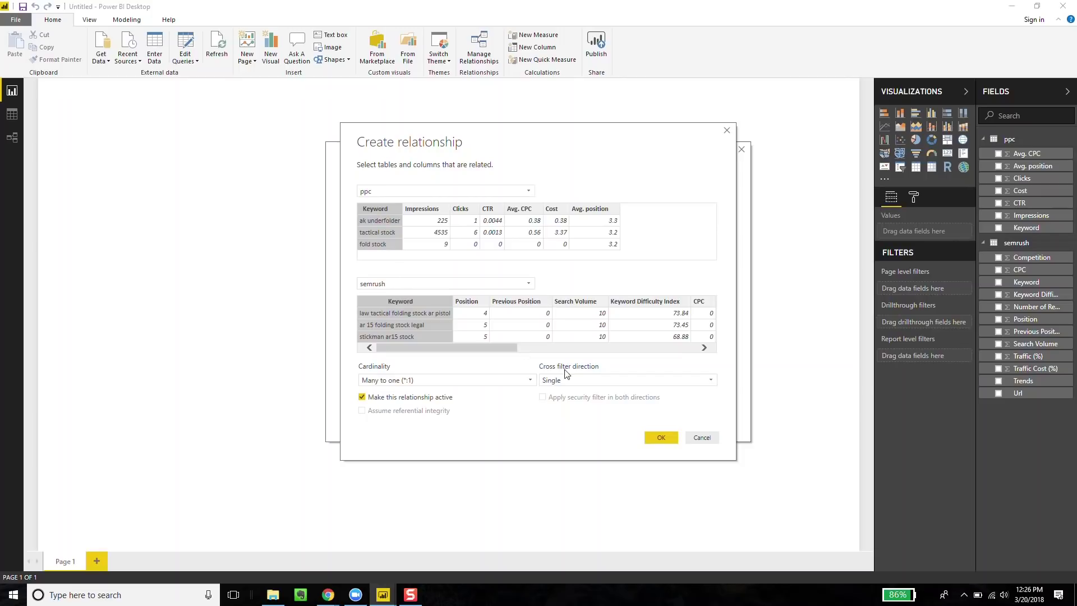
left_click(583, 380)
left_click(575, 402)
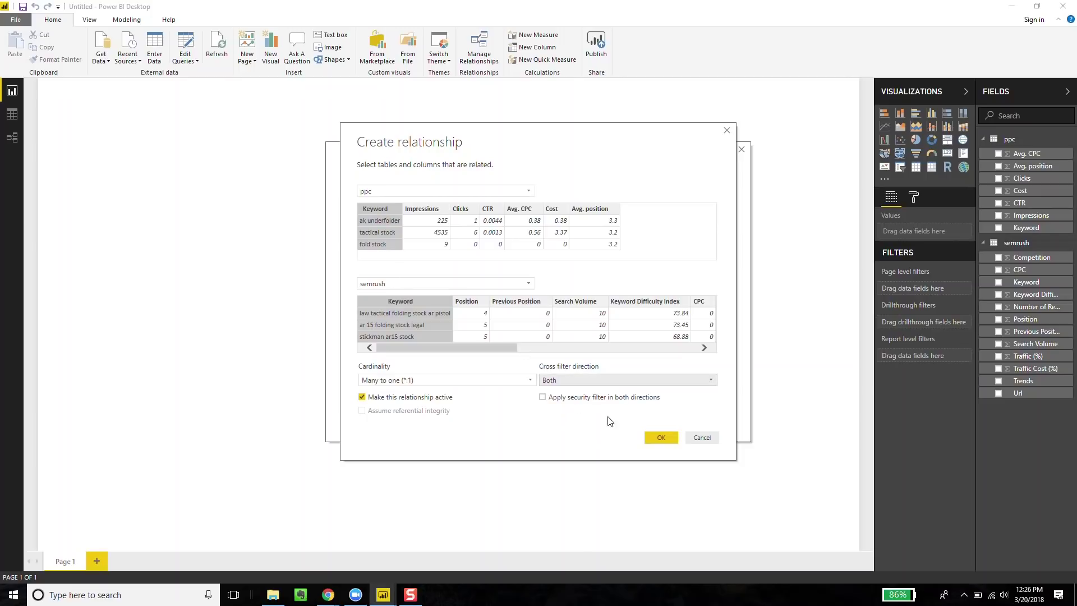
left_click(670, 441)
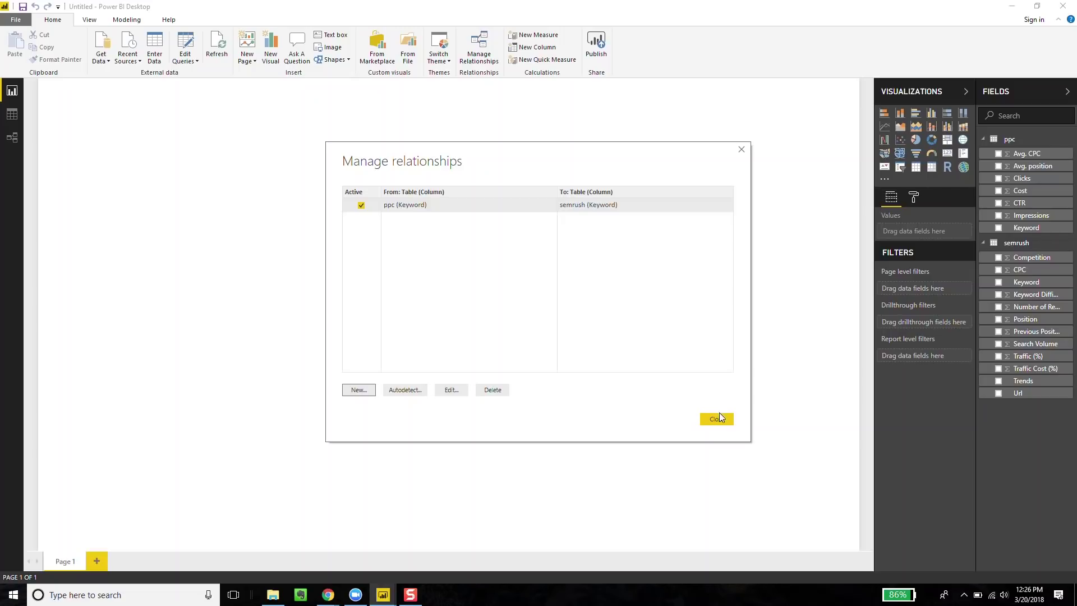
left_click(717, 420)
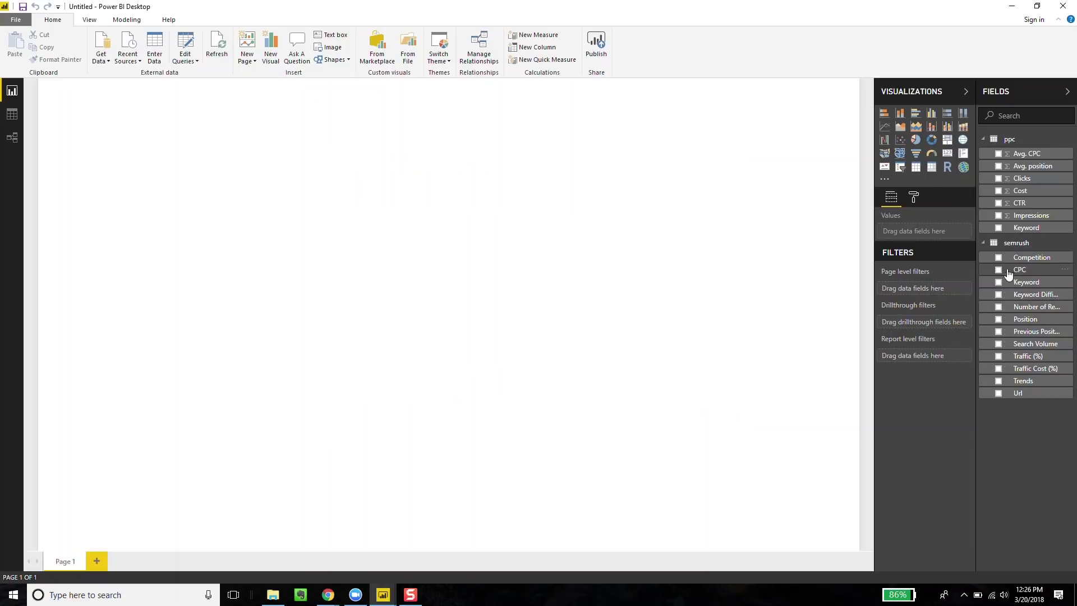
Build a wide table of ppc Keyword, Avg. CPC, semrush Keyword and semrush CPC.
left_click(999, 228)
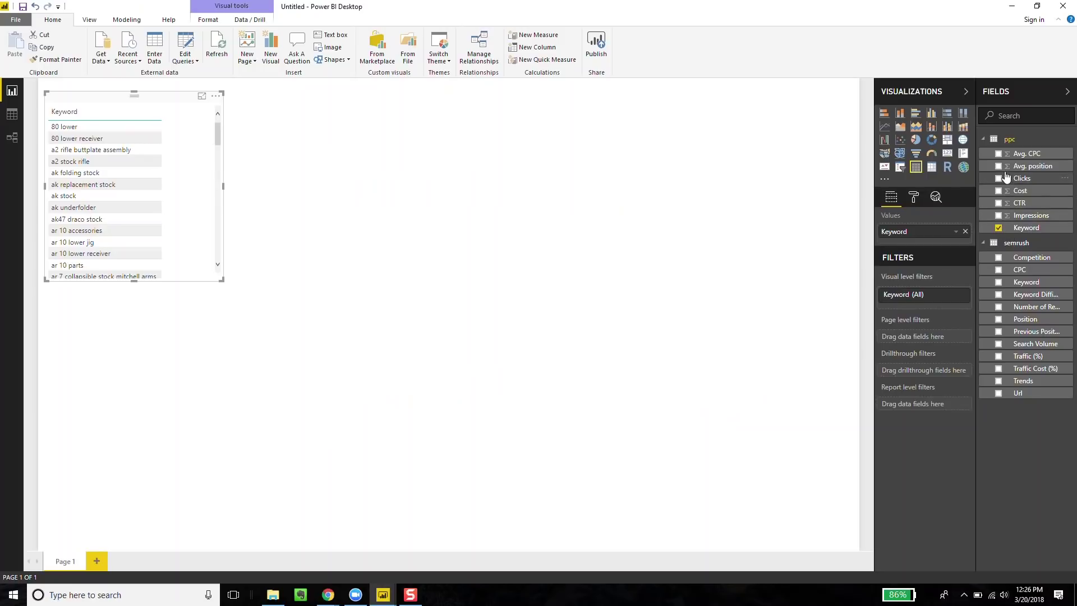
left_click(999, 153)
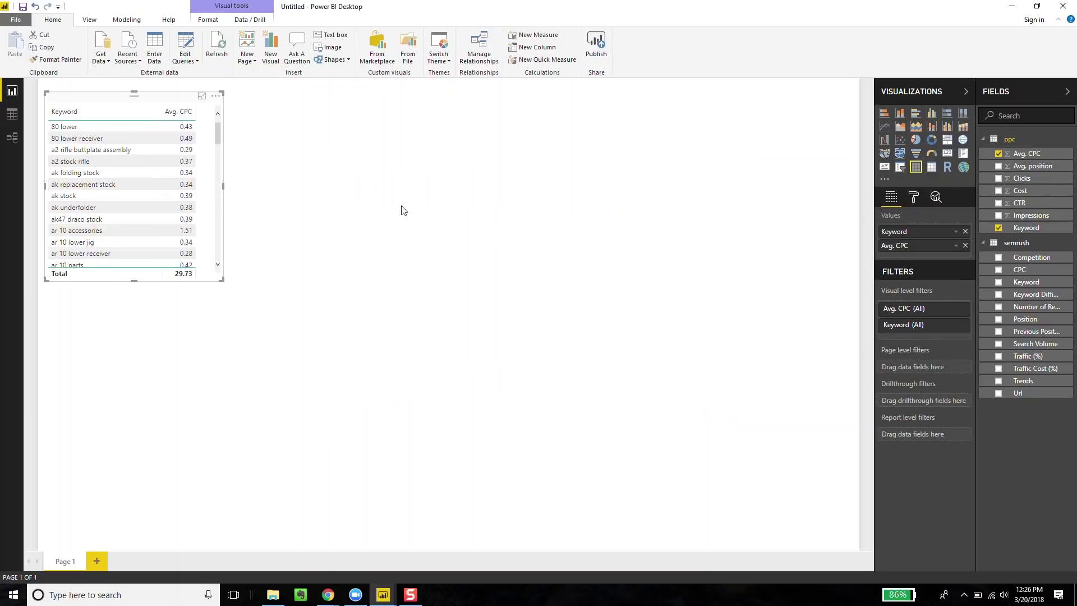
left_click_drag(223, 186, 469, 186)
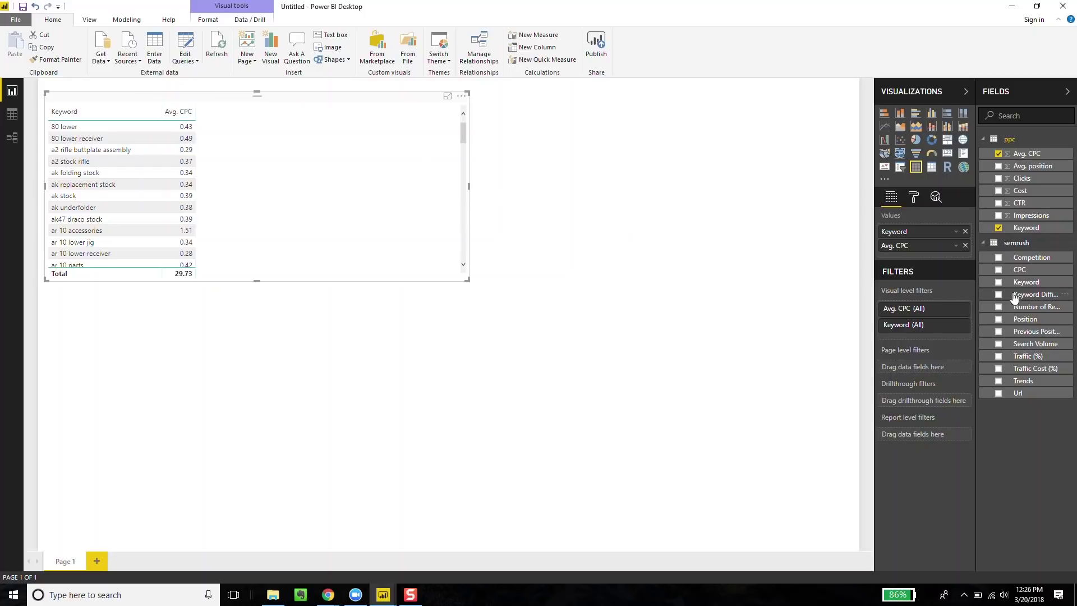
left_click(999, 282)
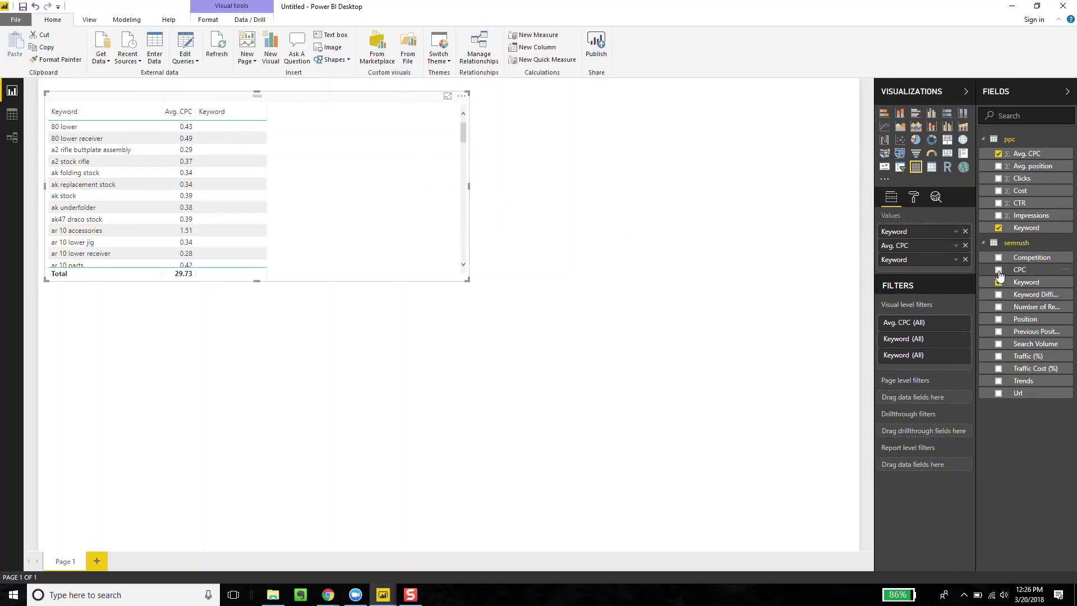
left_click(998, 270)
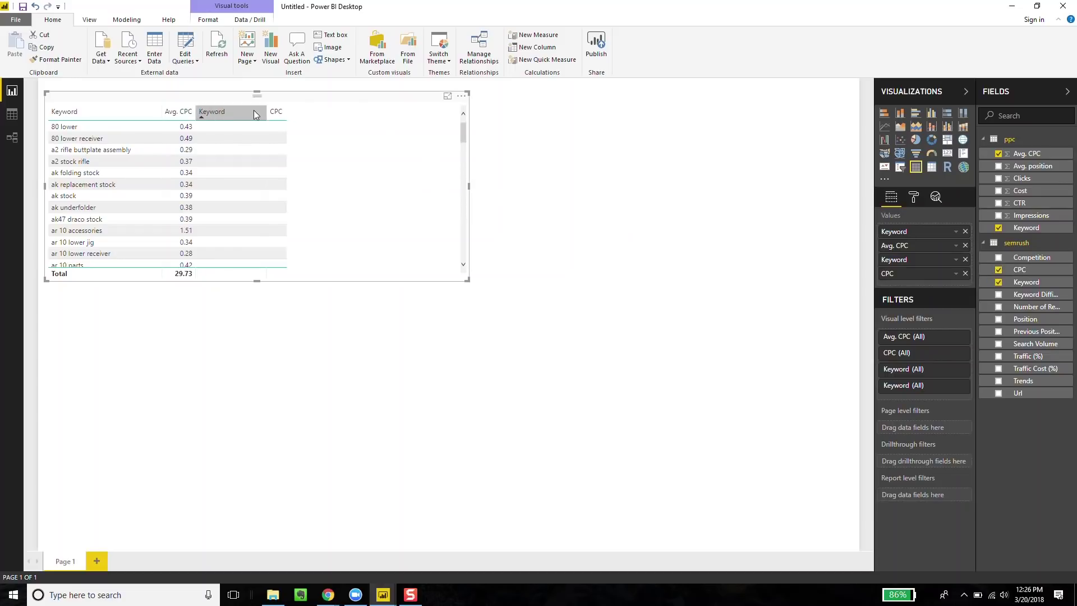
Sort the table by semrush Keyword and add the ppc Cost column.
left_click(212, 112)
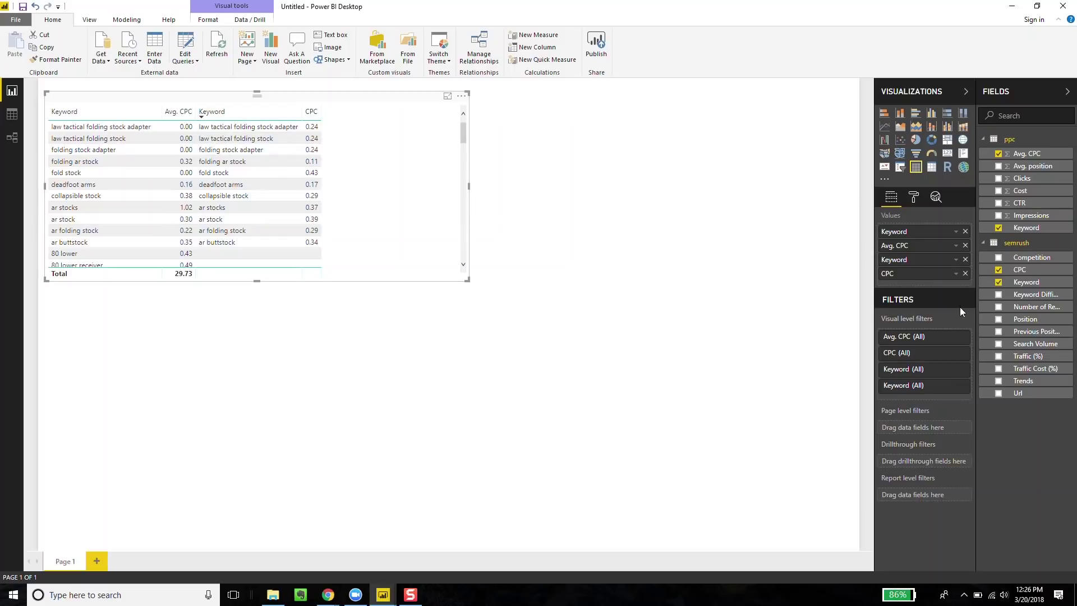
left_click(997, 193)
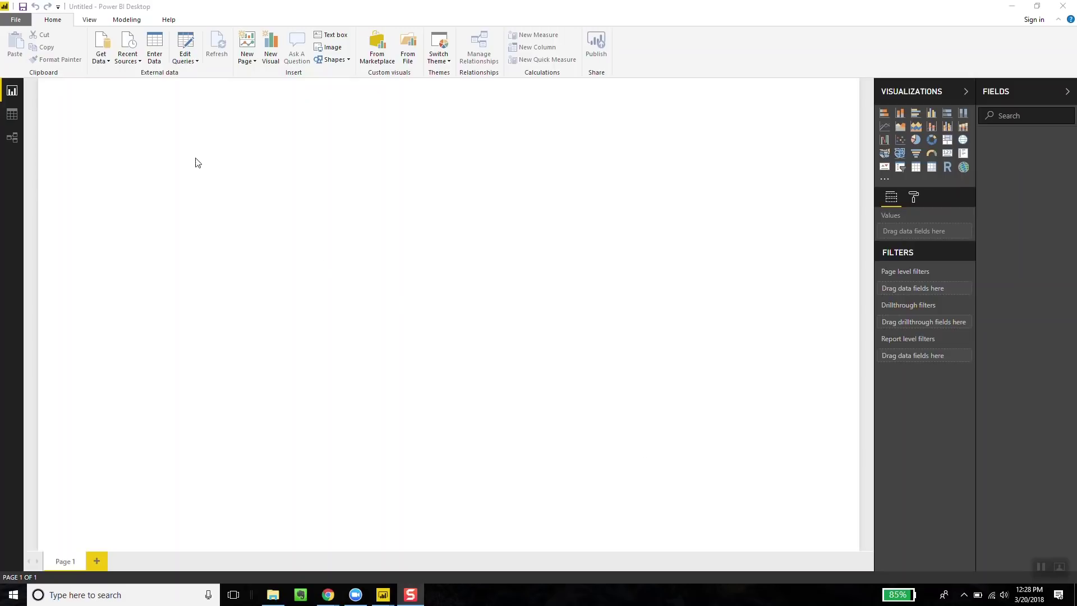
left_click(104, 64)
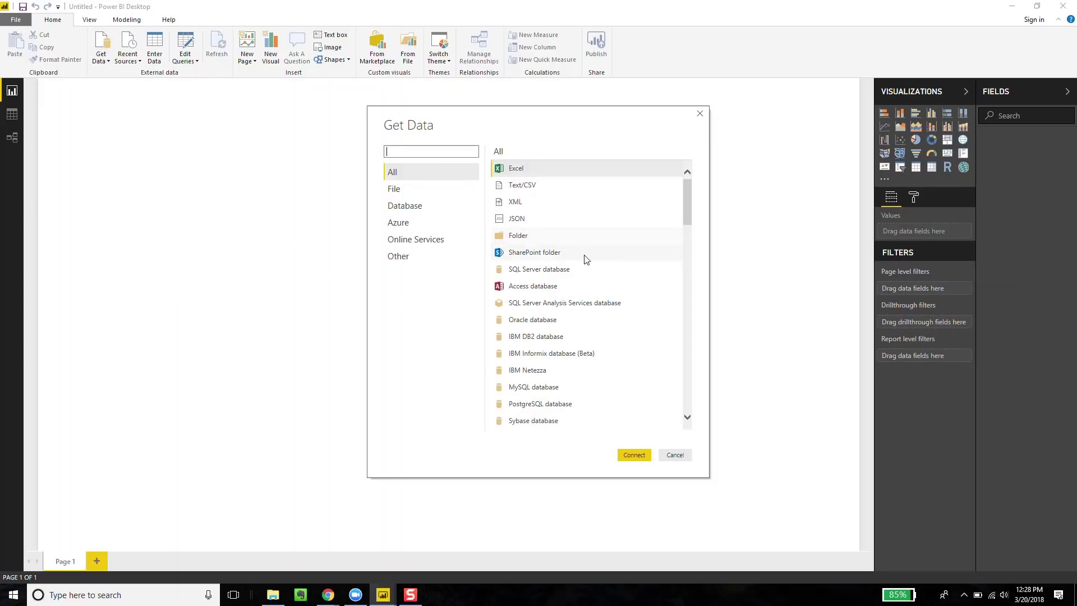
Import ppc.csv via Text/CSV and load it into the report.
double_click(521, 189)
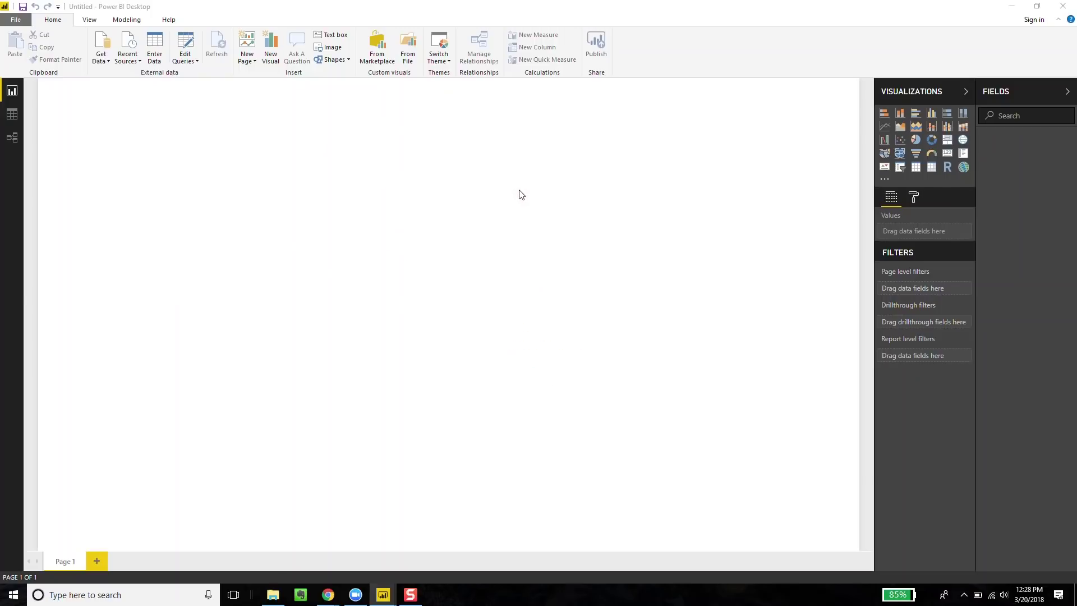
double_click(136, 99)
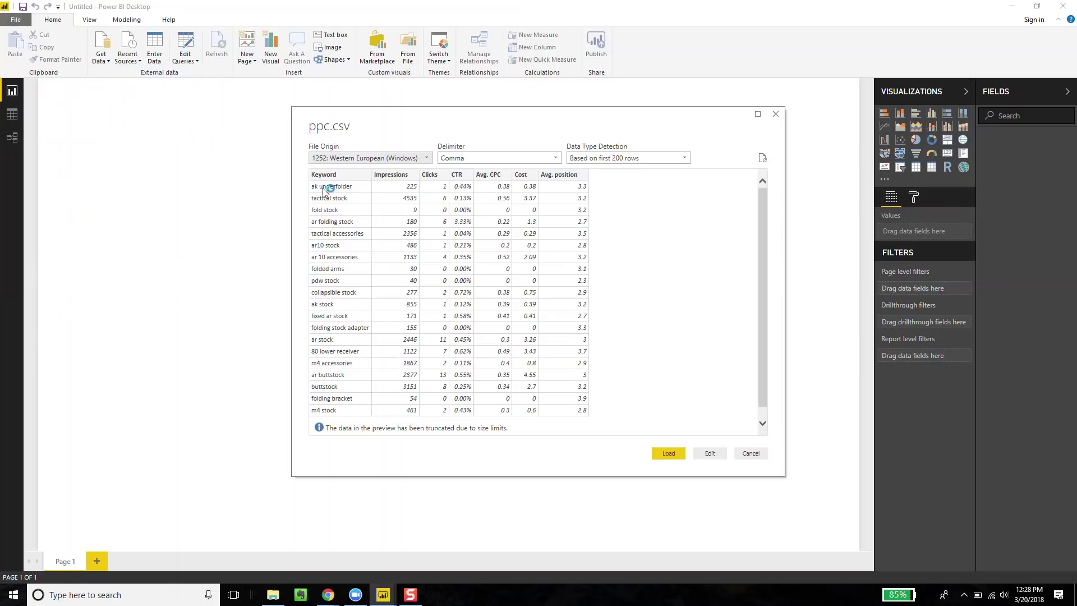
left_click(666, 454)
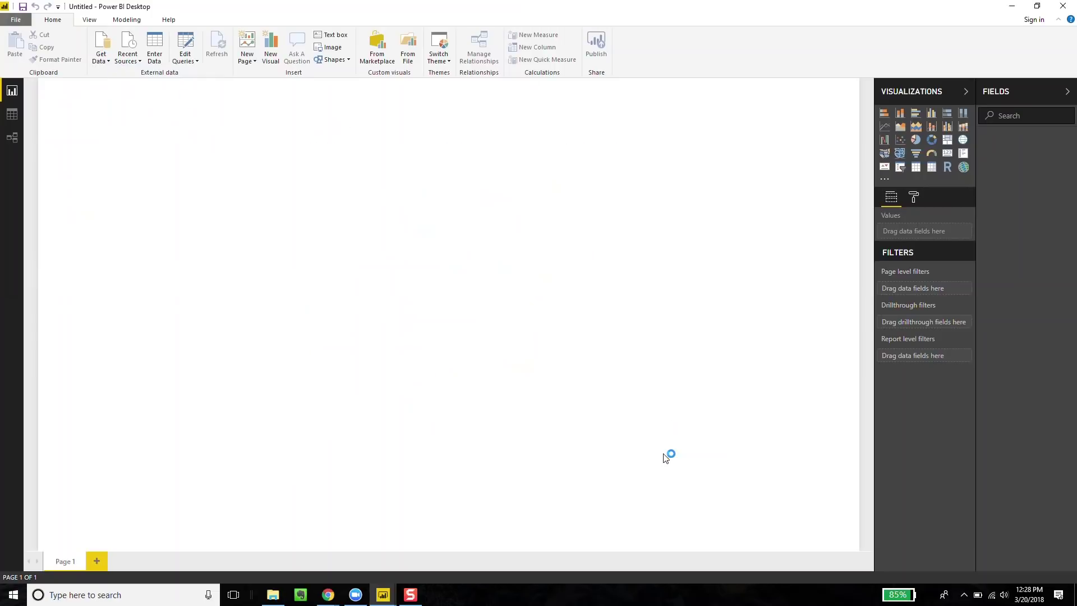
Load semrush.csv as a second table, then open the Power Query Editor.
left_click(101, 60)
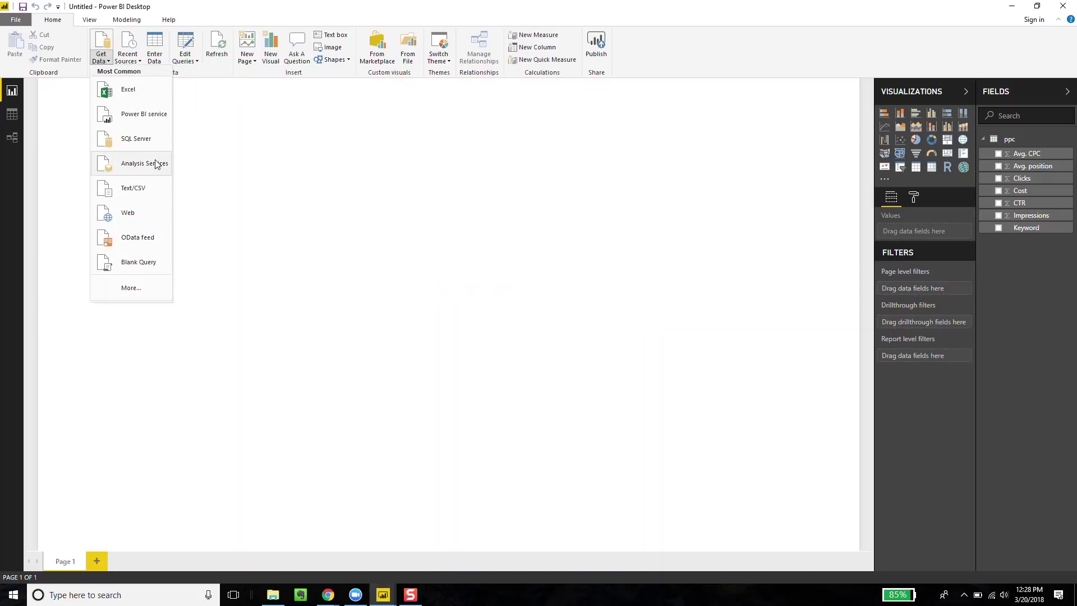
left_click(157, 187)
double_click(194, 106)
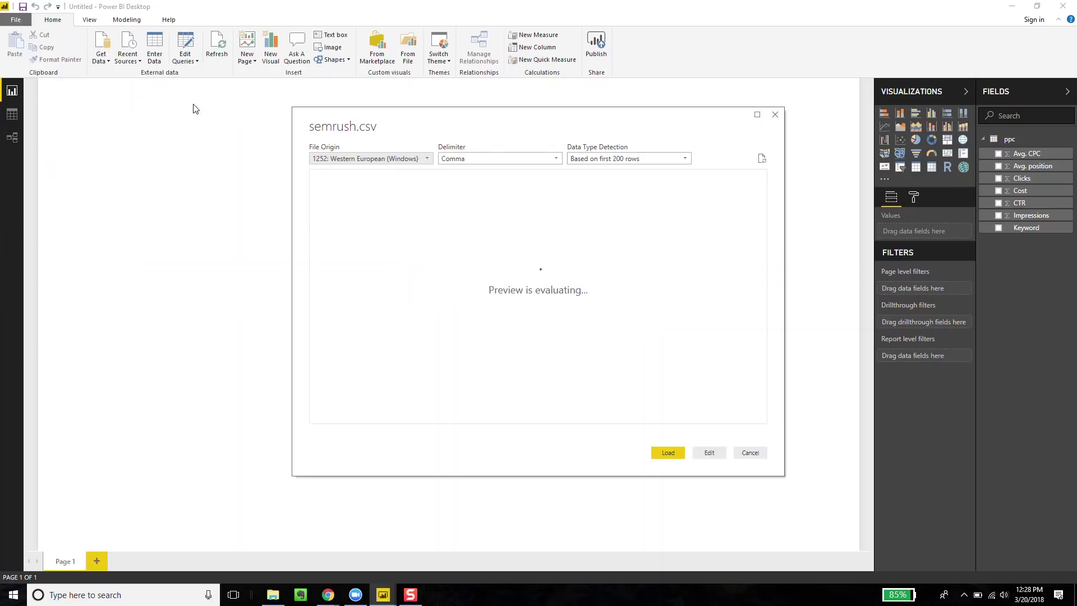
left_click(675, 456)
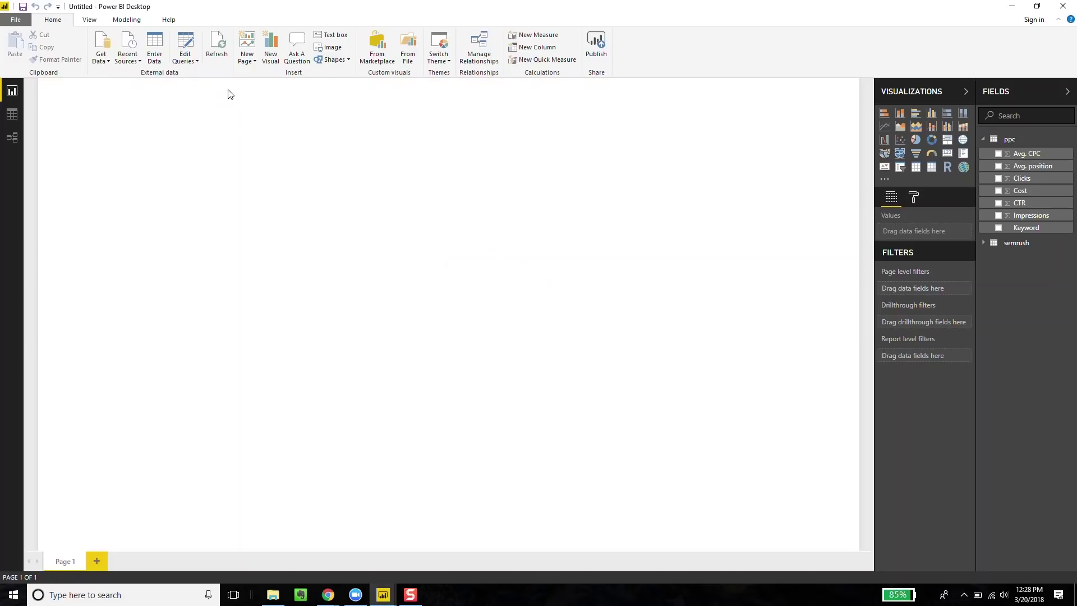
left_click(188, 48)
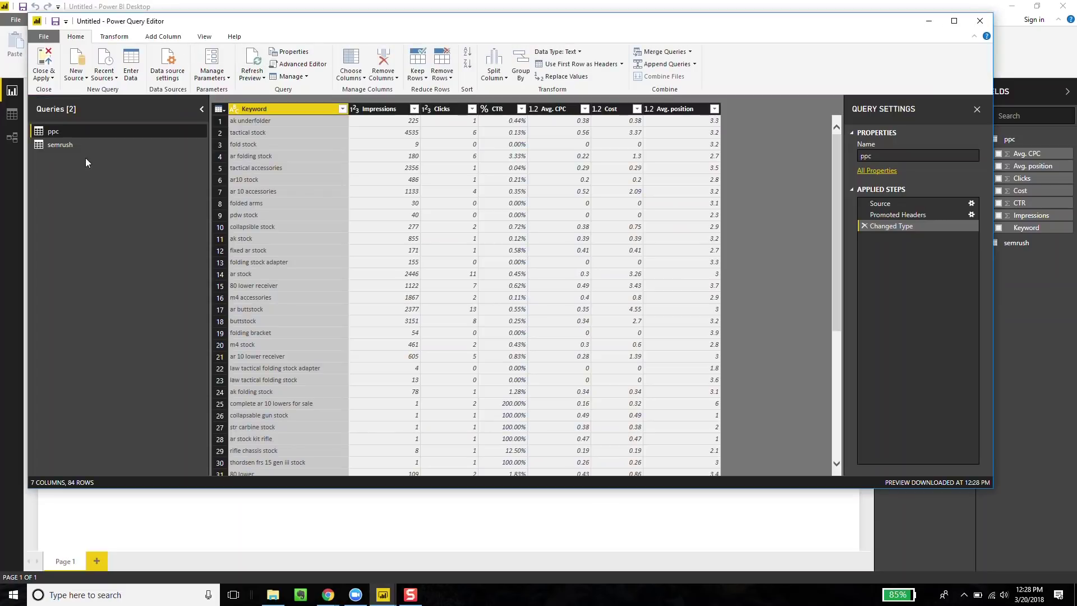
Start an advanced Group By on ppc Keyword with Impressions2 as the Sum of Impressions.
left_click(75, 146)
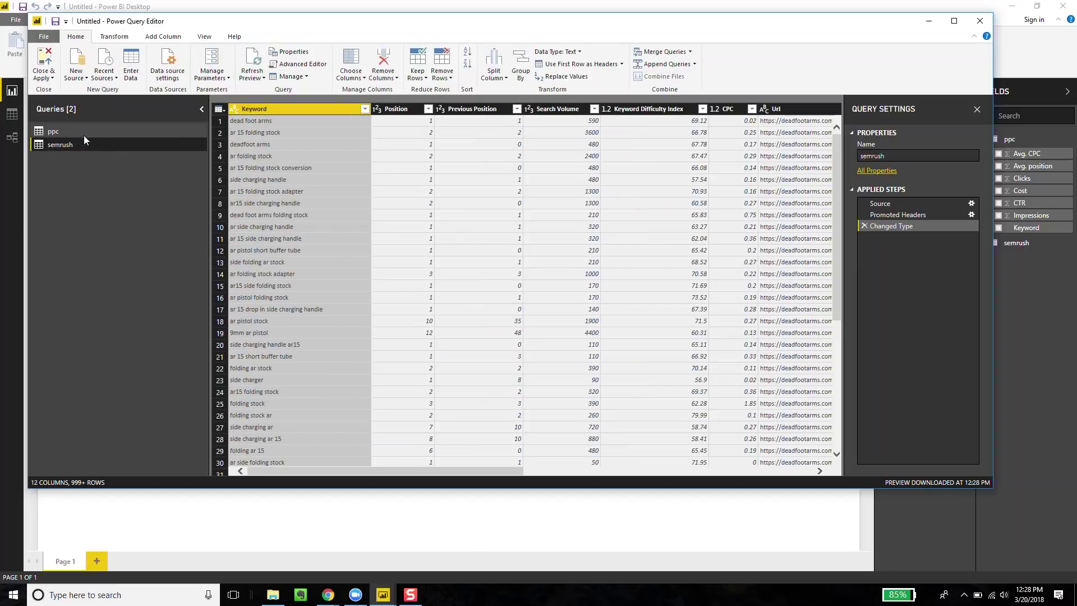
left_click(84, 134)
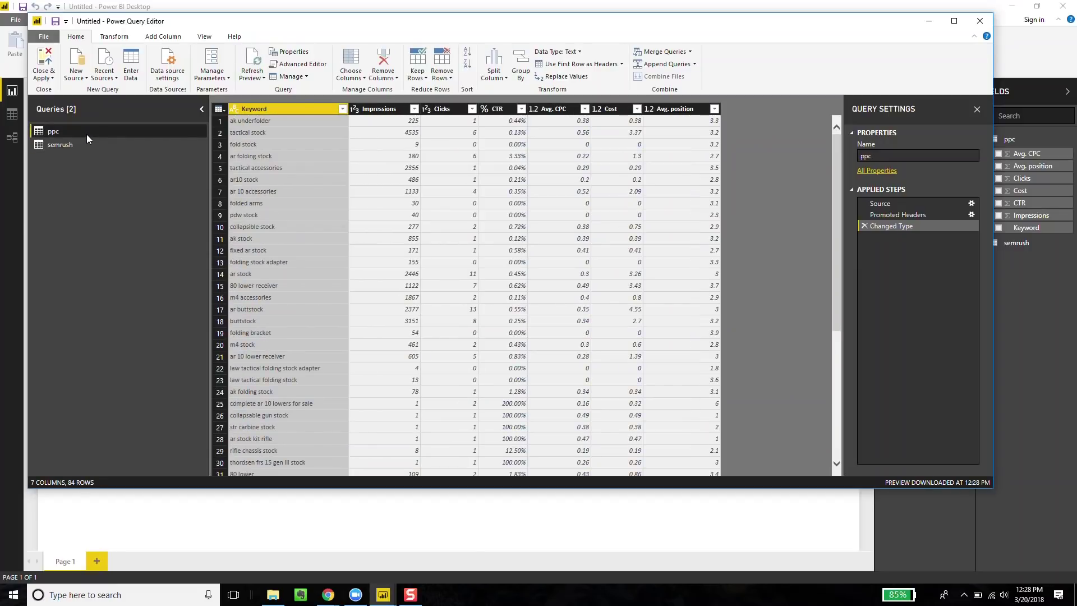
left_click(517, 63)
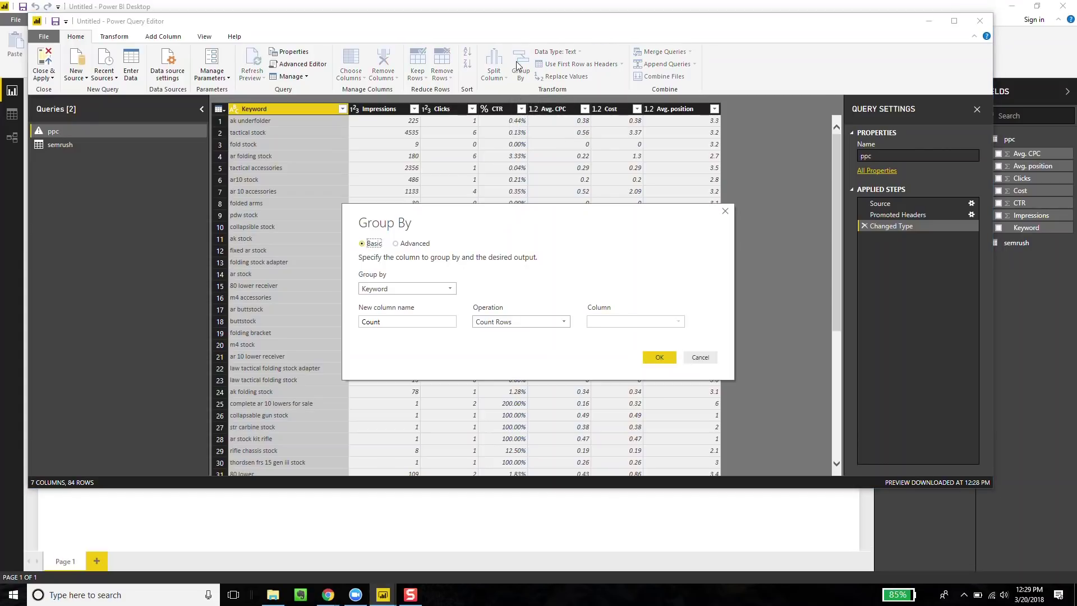
left_click(416, 245)
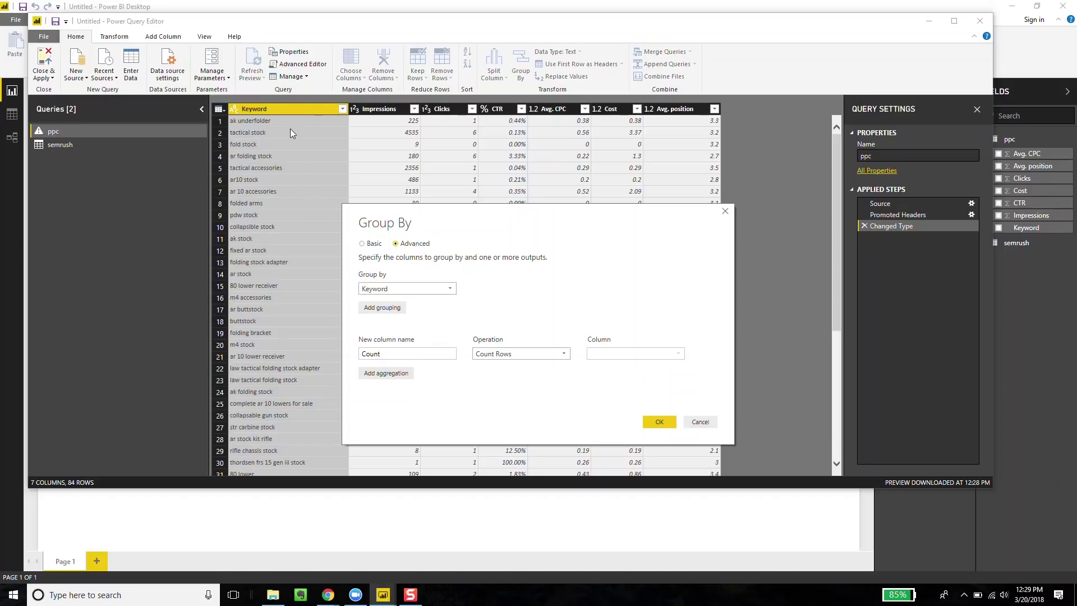
left_click(403, 352)
double_click(402, 352)
type("Impressions2")
left_click(528, 351)
left_click(523, 363)
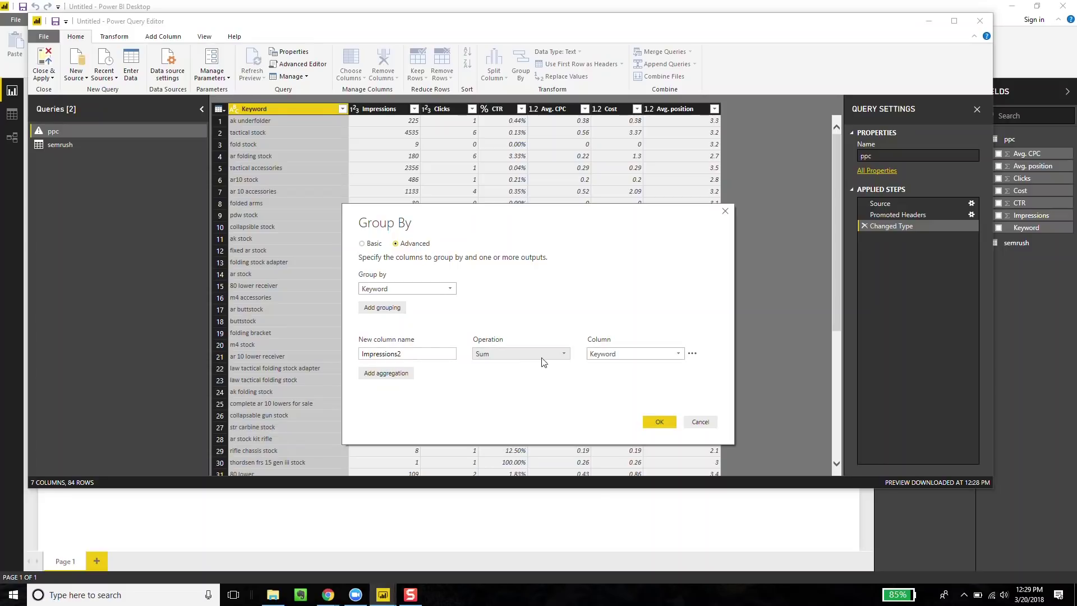
left_click(621, 355)
left_click(617, 376)
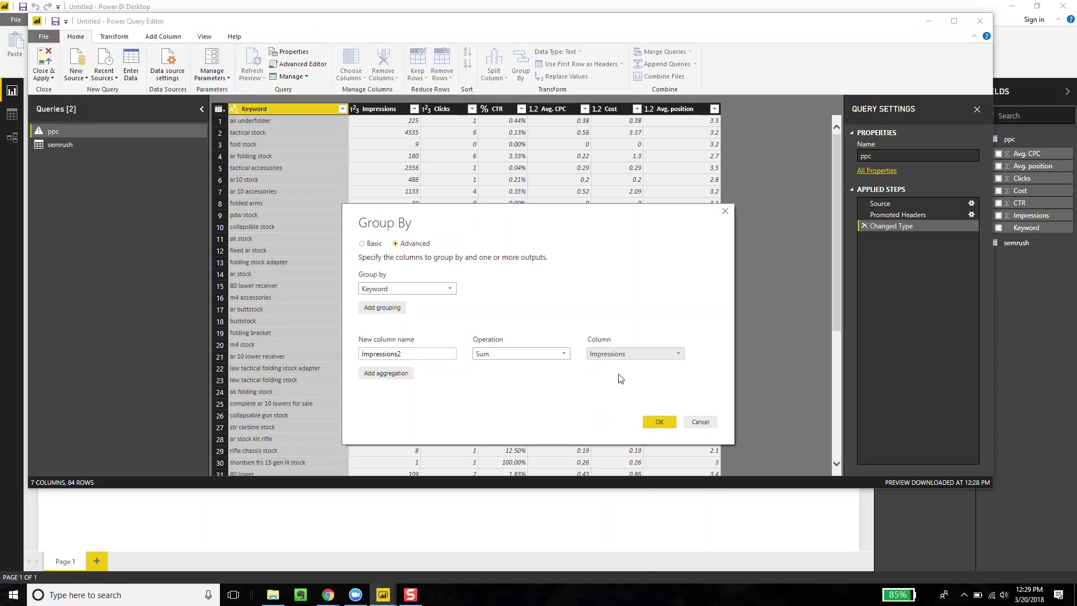
Add a second aggregation, Clicks2, summing the Clicks column.
left_click(398, 374)
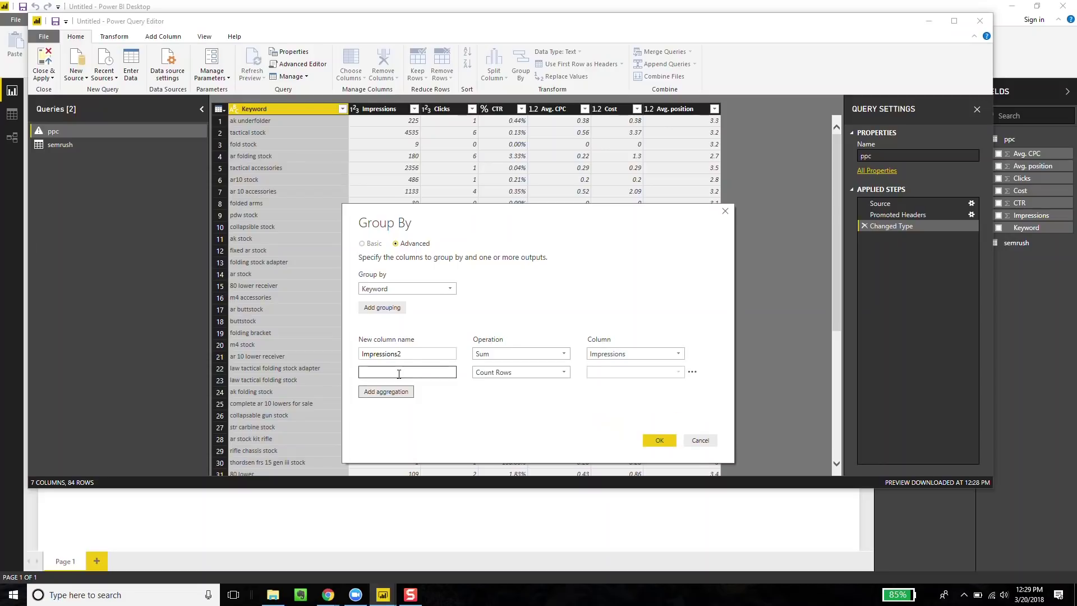
left_click(399, 373)
left_click(495, 375)
left_click(494, 382)
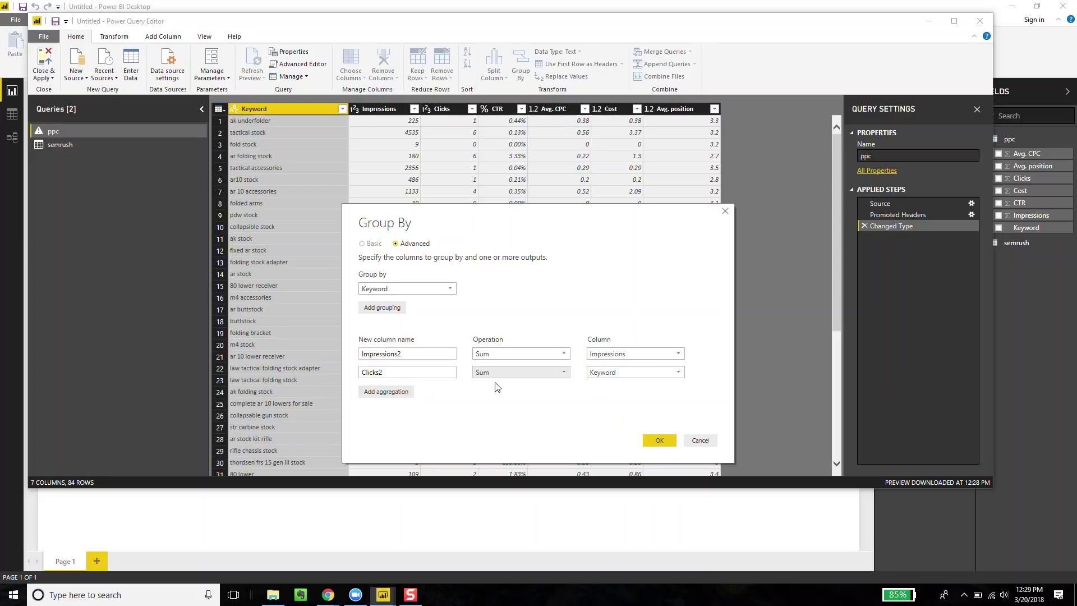
left_click(588, 375)
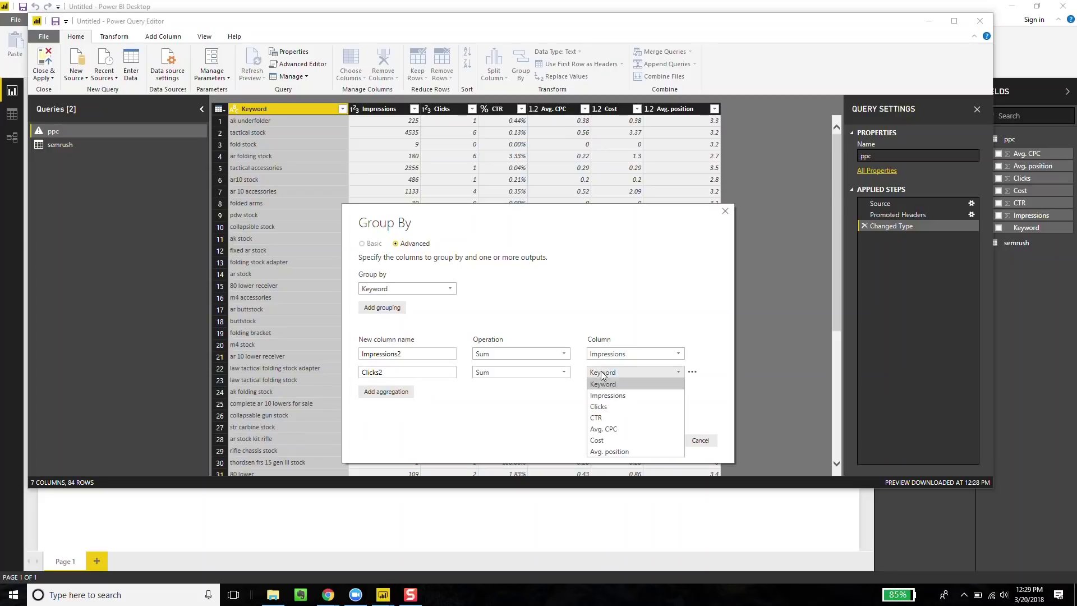
left_click(600, 409)
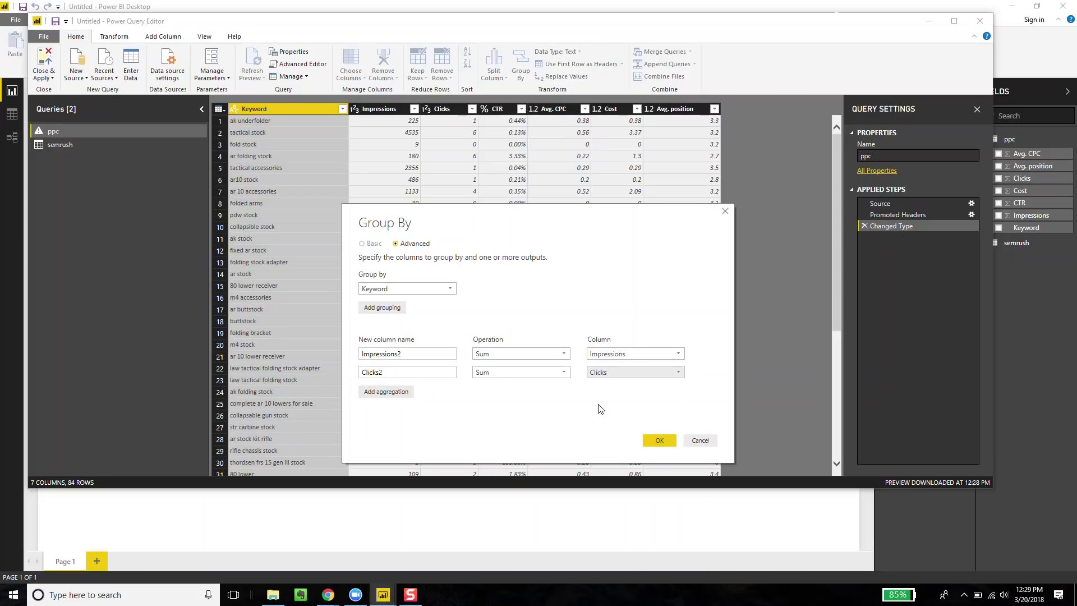
Add Cost2 as the Sum of Cost, confirm the grouping and apply changes.
left_click(406, 392)
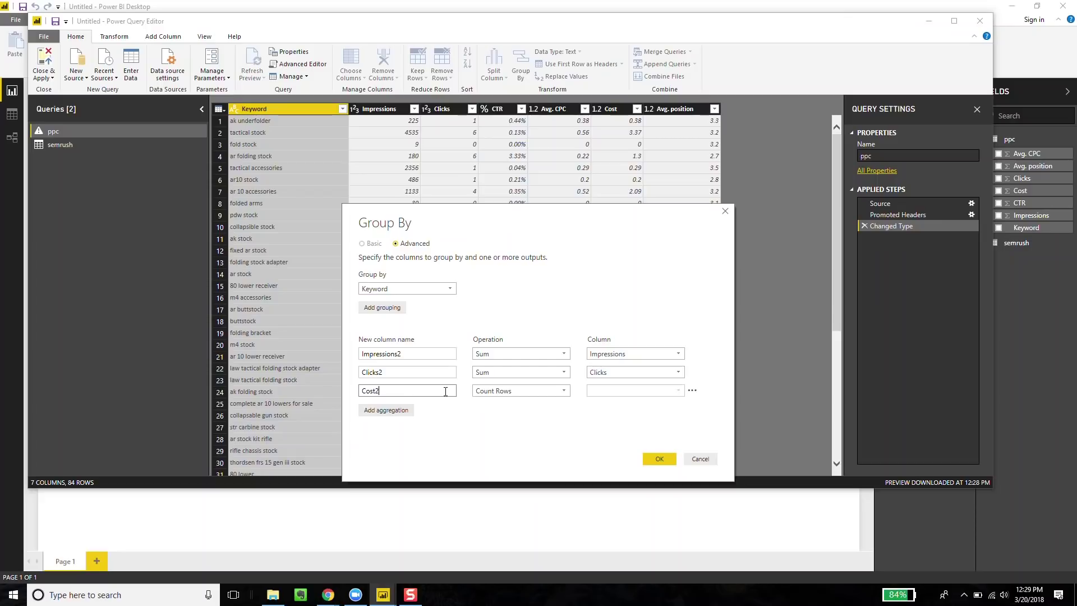
type("Cost2")
left_click(508, 391)
left_click(507, 402)
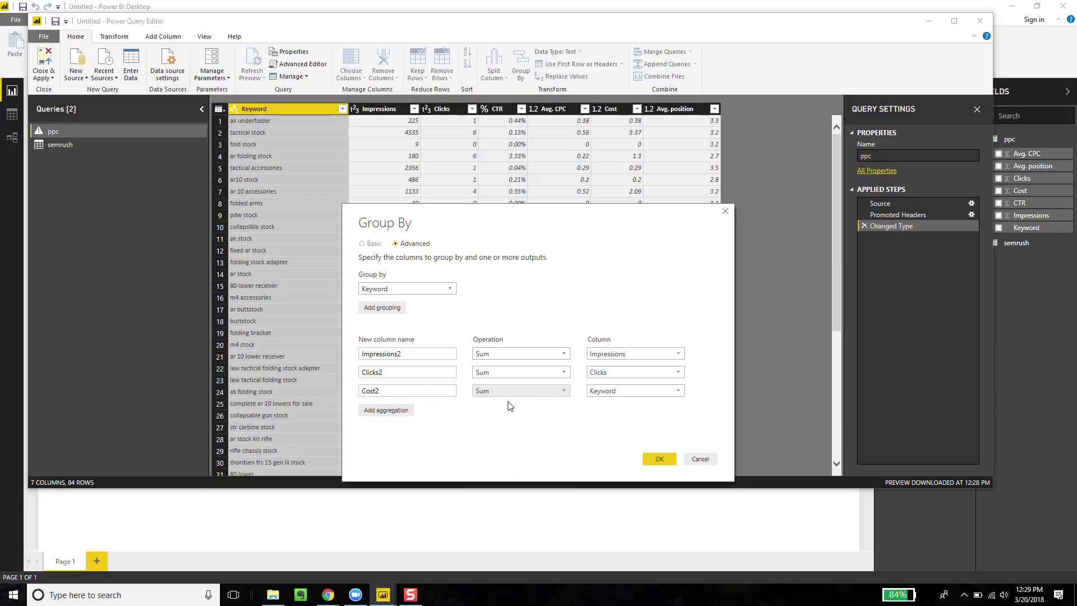
left_click(614, 391)
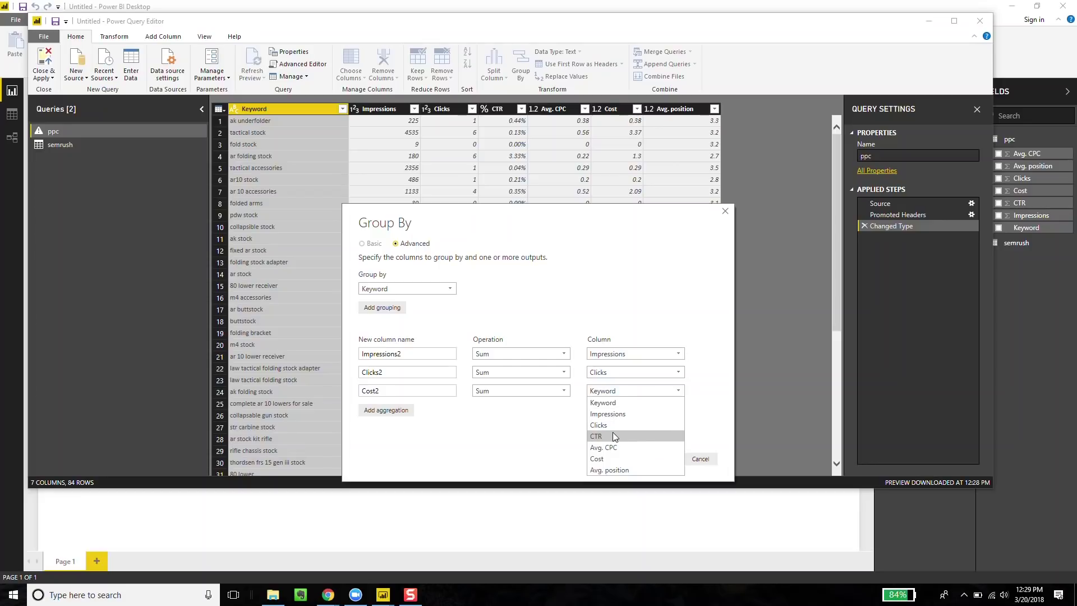
left_click(610, 457)
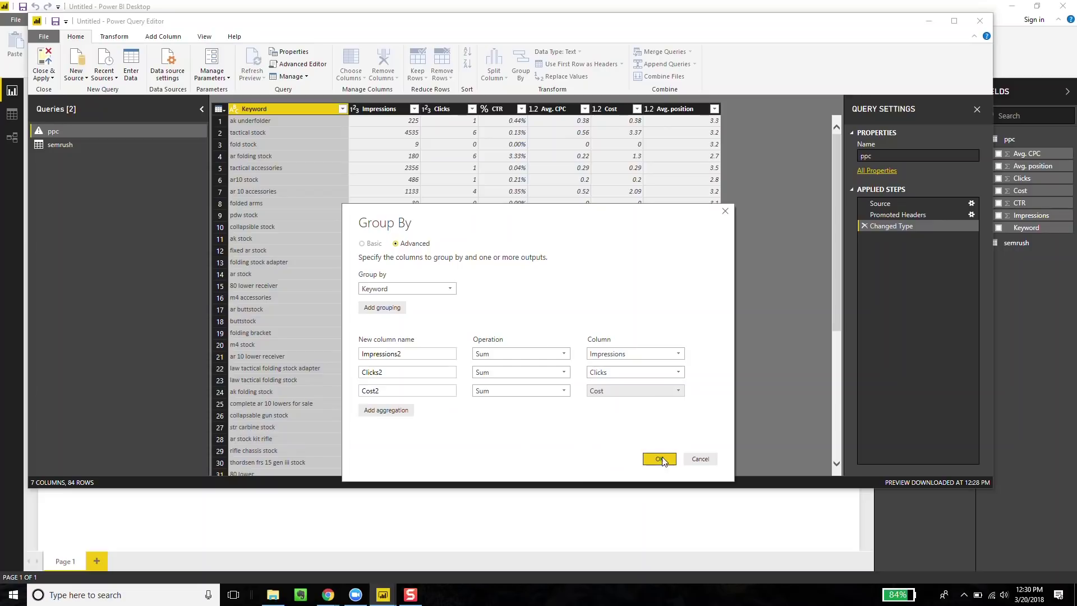
left_click(563, 390)
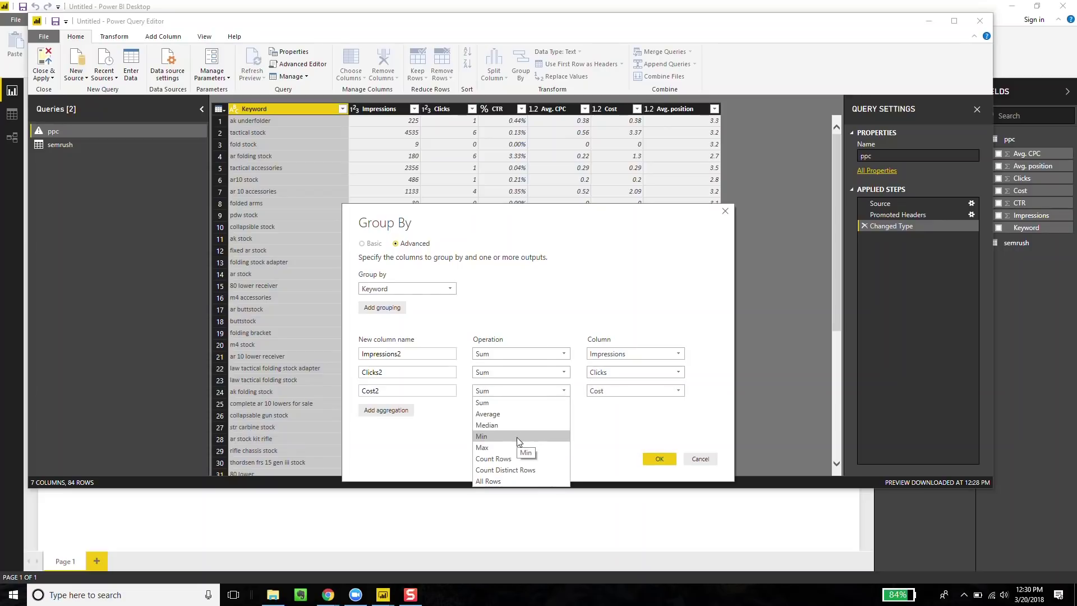
left_click(594, 421)
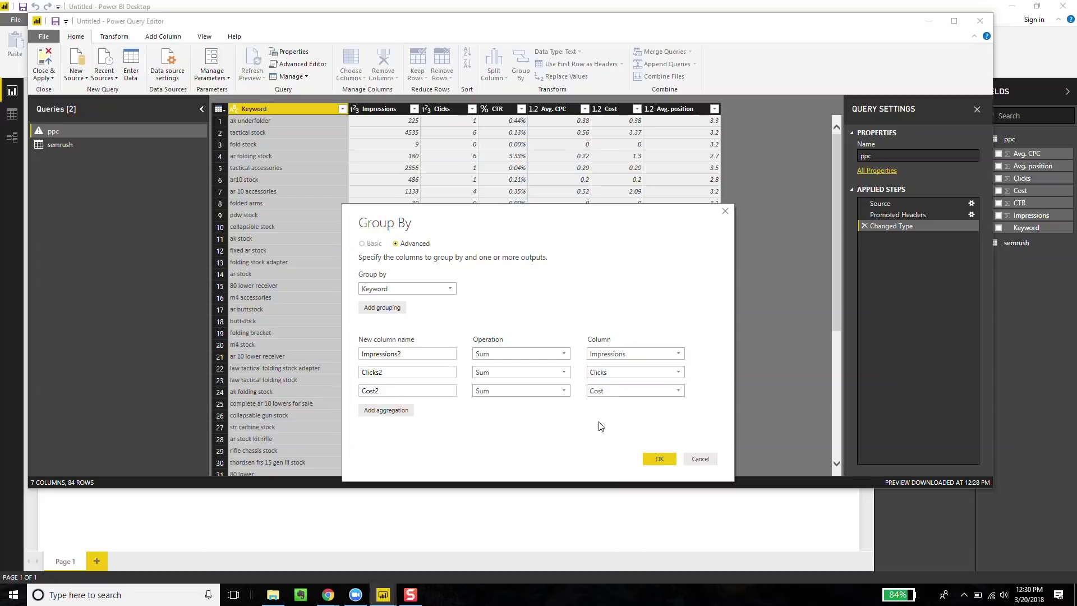
left_click(655, 461)
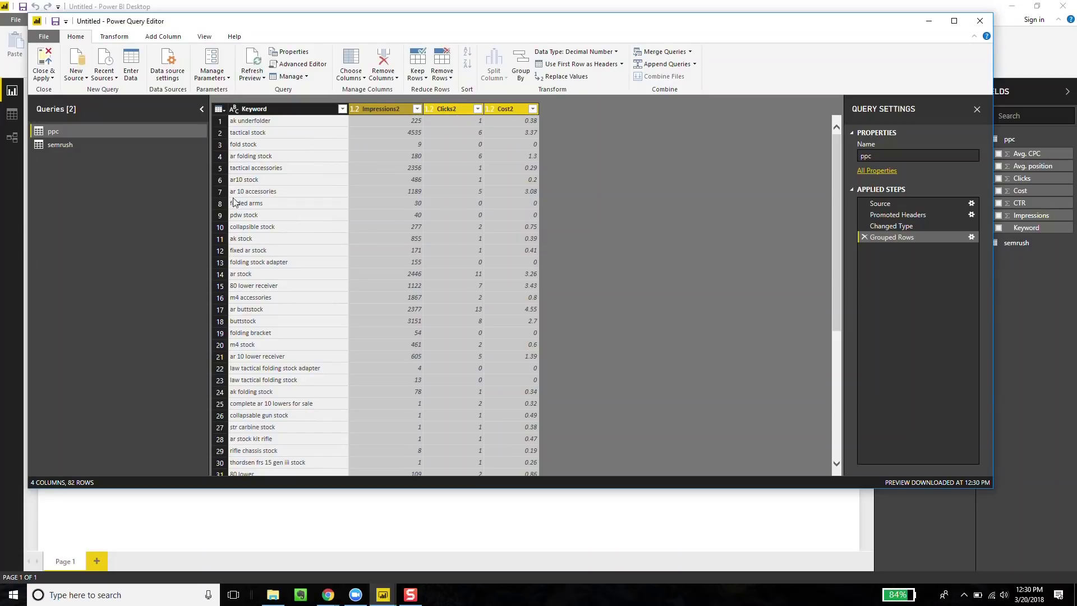
left_click(48, 63)
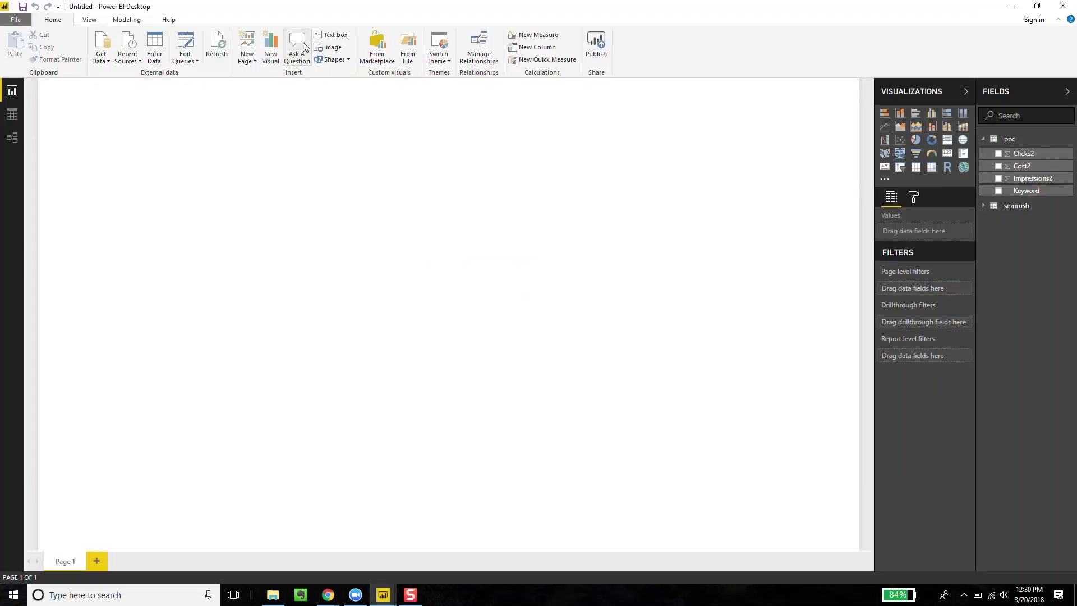
Create a ppc Keyword to semrush Keyword relationship with Both cross-filter direction.
left_click(476, 49)
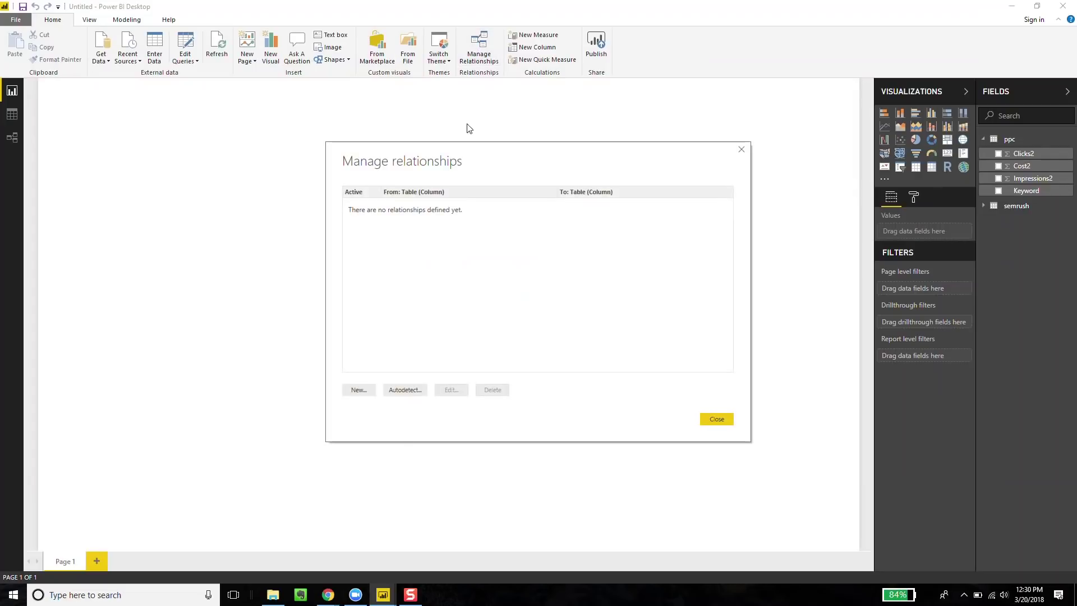
left_click(359, 390)
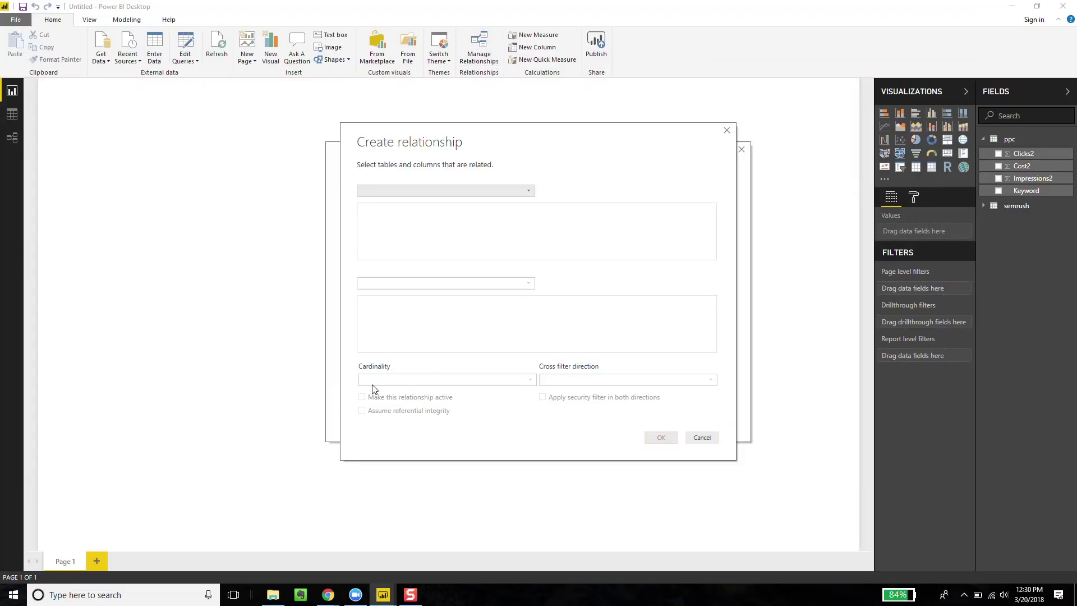
left_click(472, 192)
left_click(461, 203)
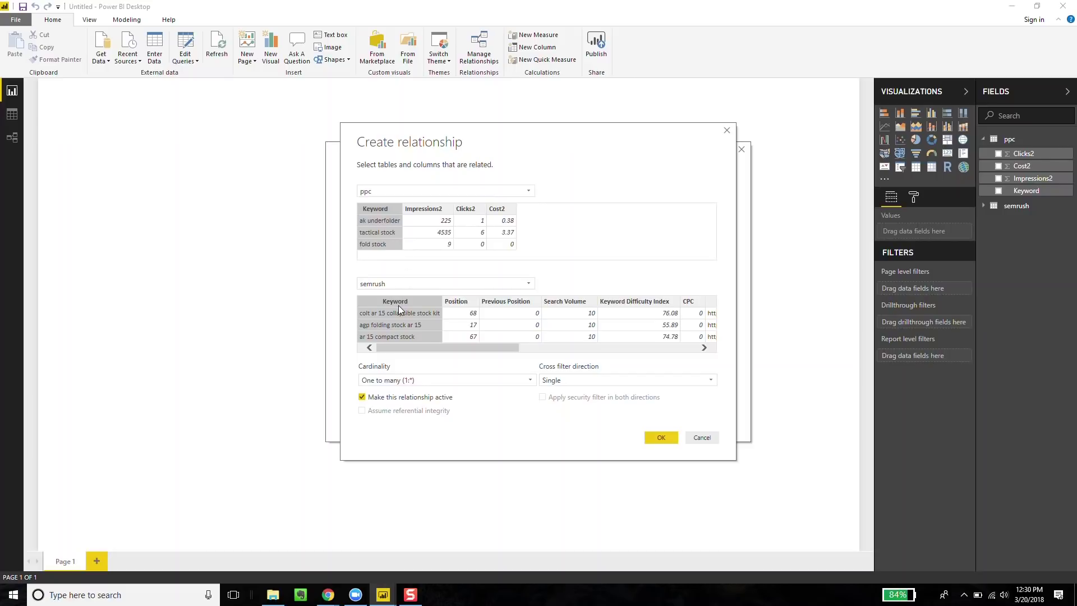
left_click(561, 380)
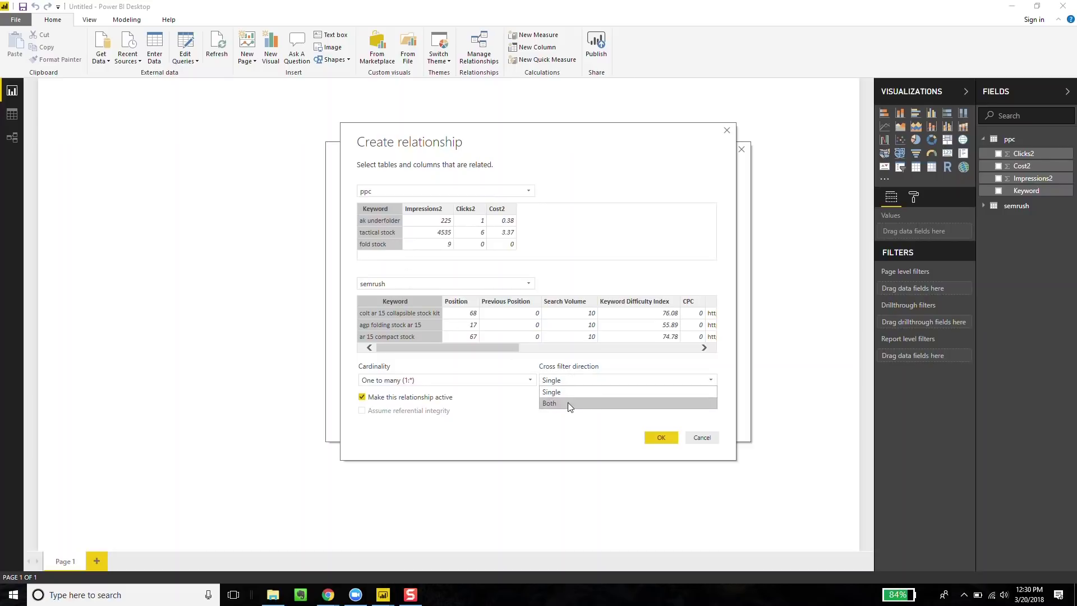
left_click(568, 402)
left_click(657, 437)
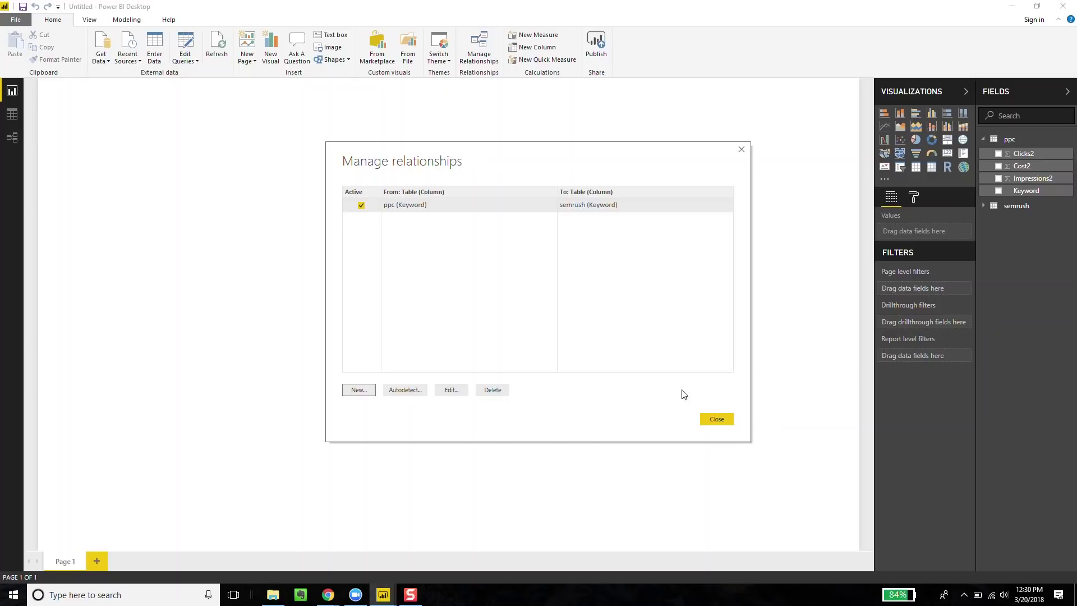
left_click(716, 418)
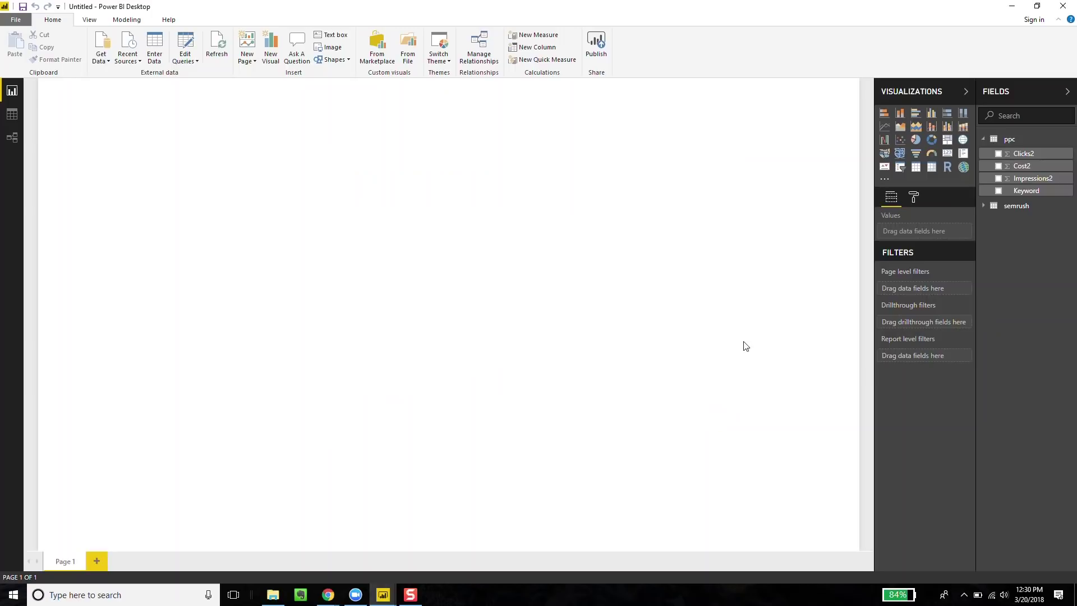
Build a widened table of ppc Keyword, Cost2 and semrush Position, showing Position as Minimum.
left_click(982, 207)
left_click(997, 191)
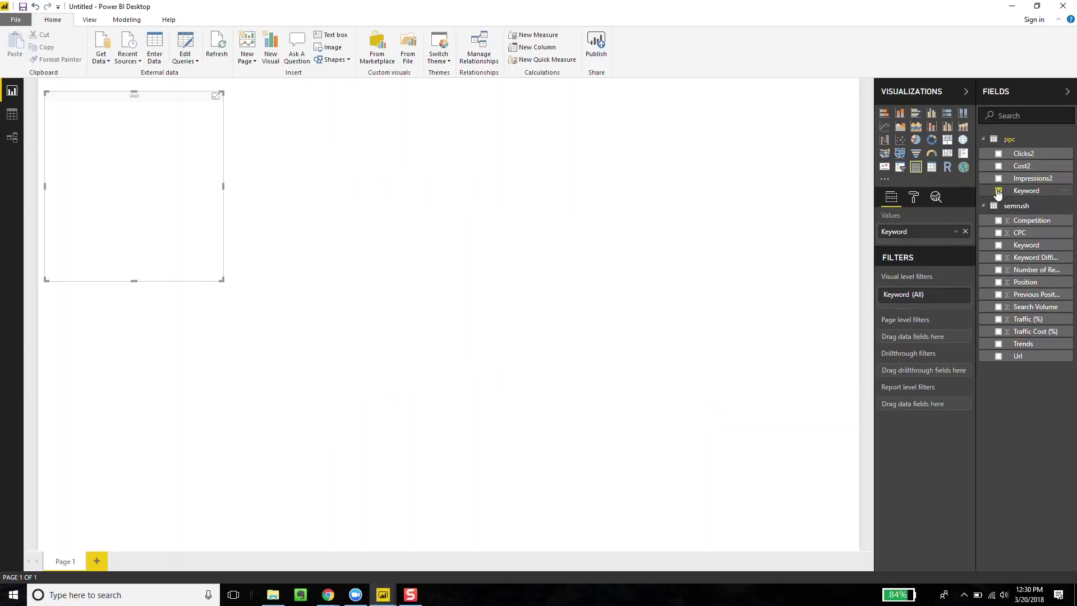
left_click(998, 166)
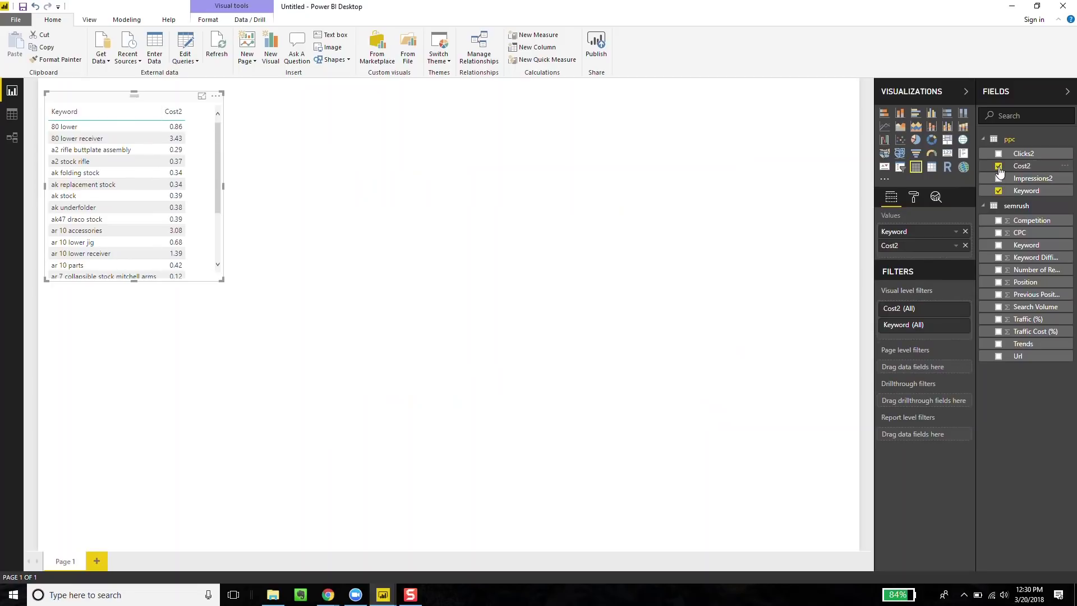
left_click(998, 282)
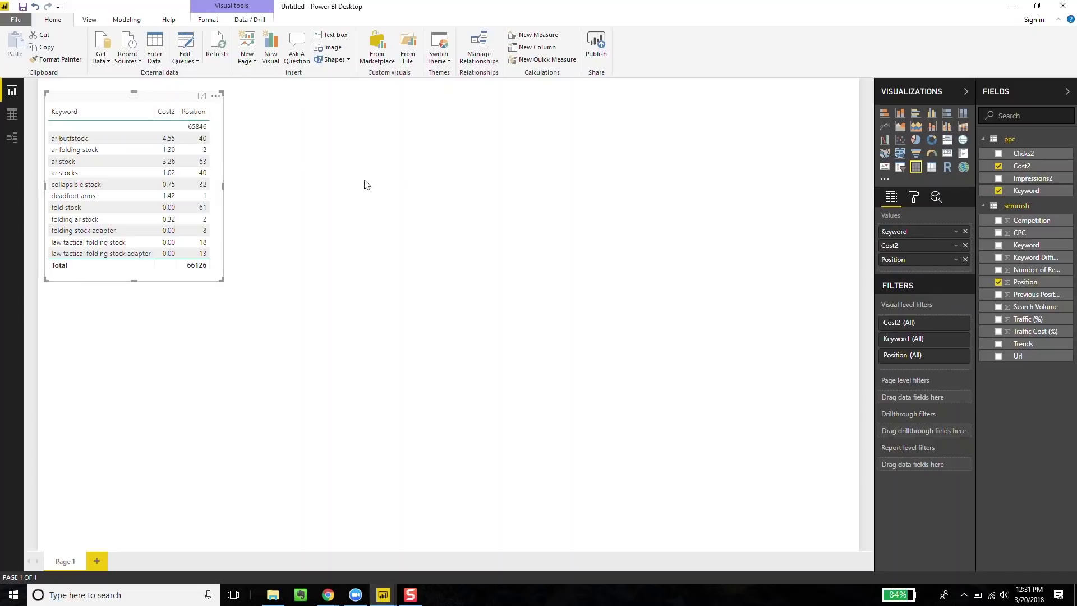
left_click_drag(223, 186, 283, 186)
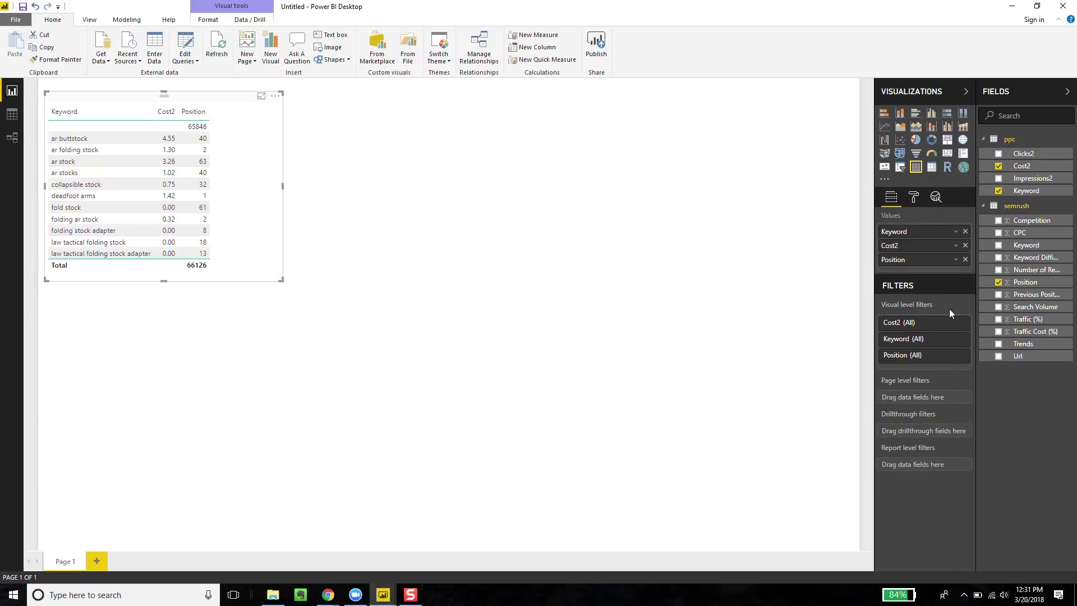
left_click(956, 260)
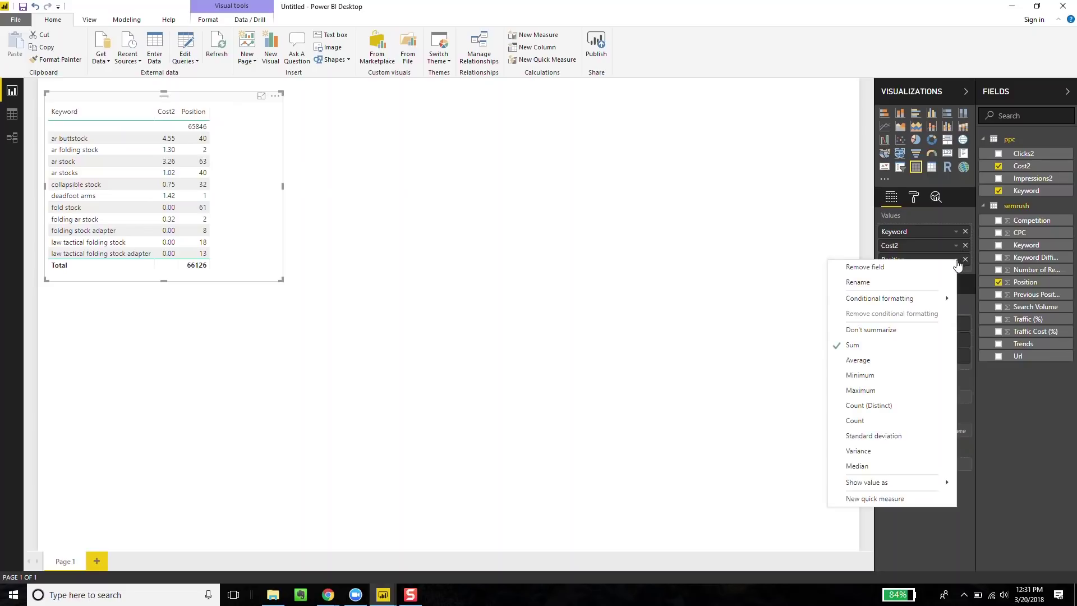
left_click(877, 381)
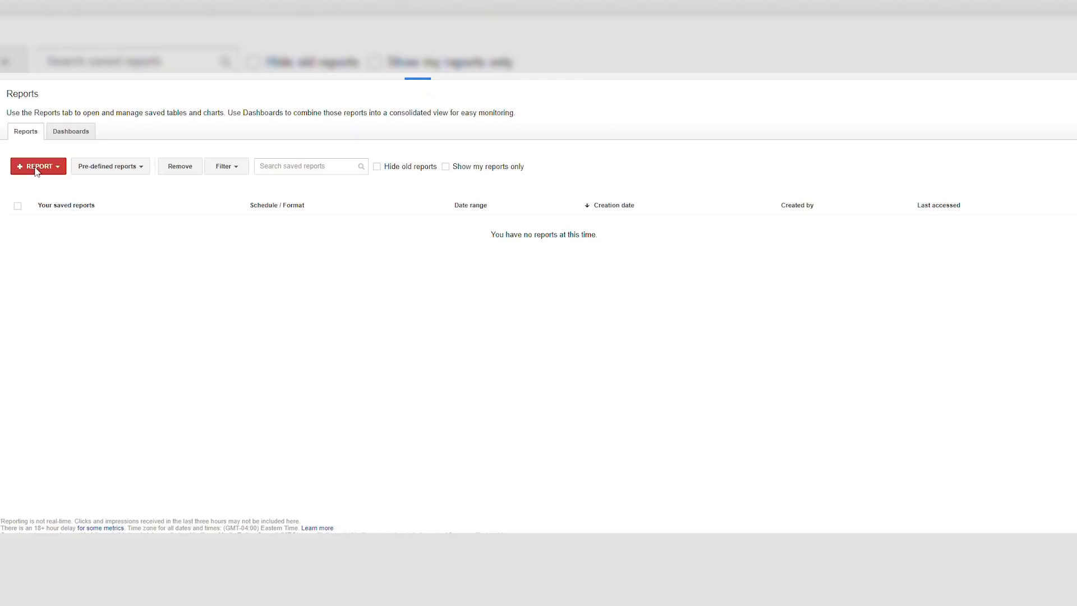
Create a new empty Table report in Google AdWords for Feb 1–28, 2018.
left_click(38, 169)
left_click(43, 190)
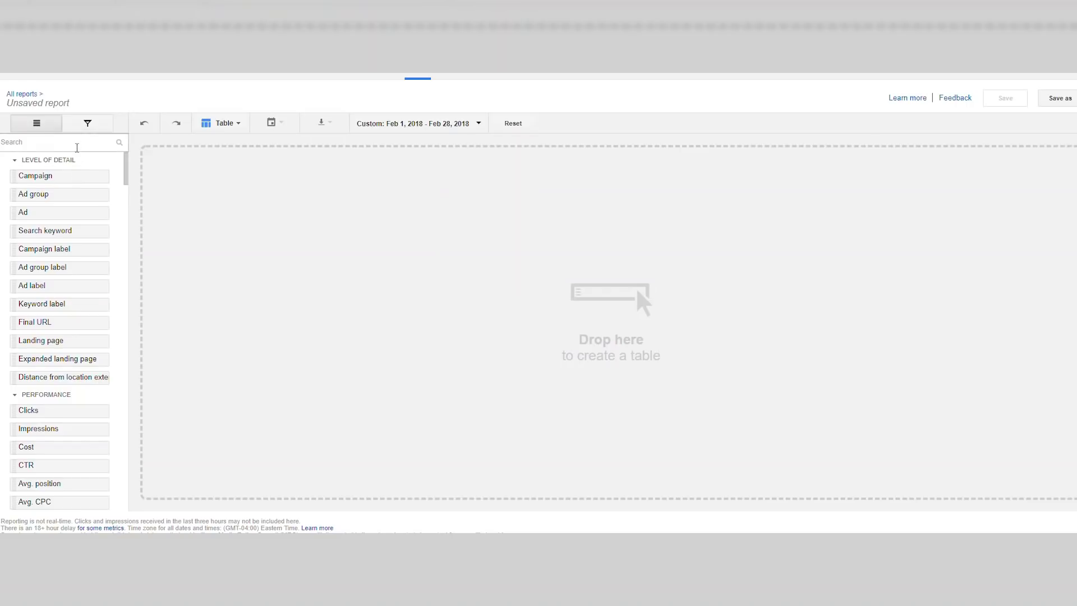
left_click(77, 147)
Add Search term as the first table column, followed by Cost.
type("se")
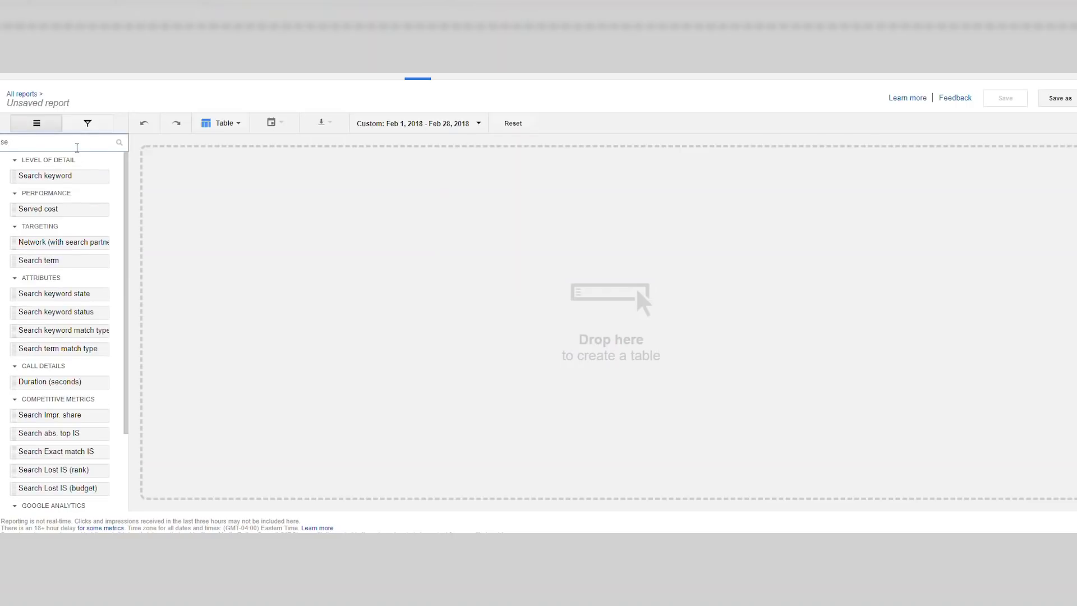
type("arch")
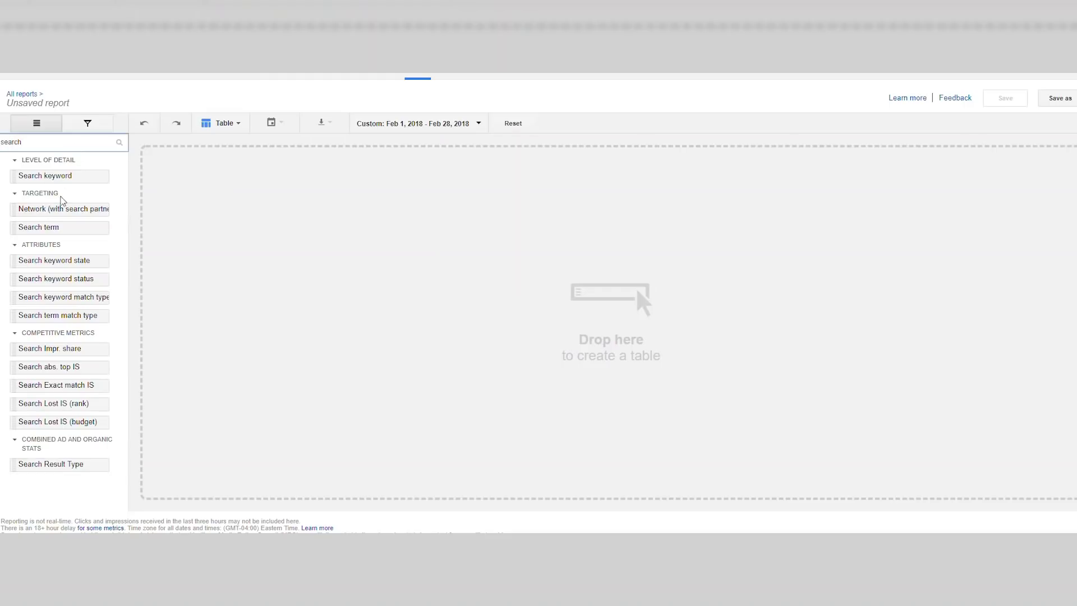
left_click_drag(50, 227, 247, 237)
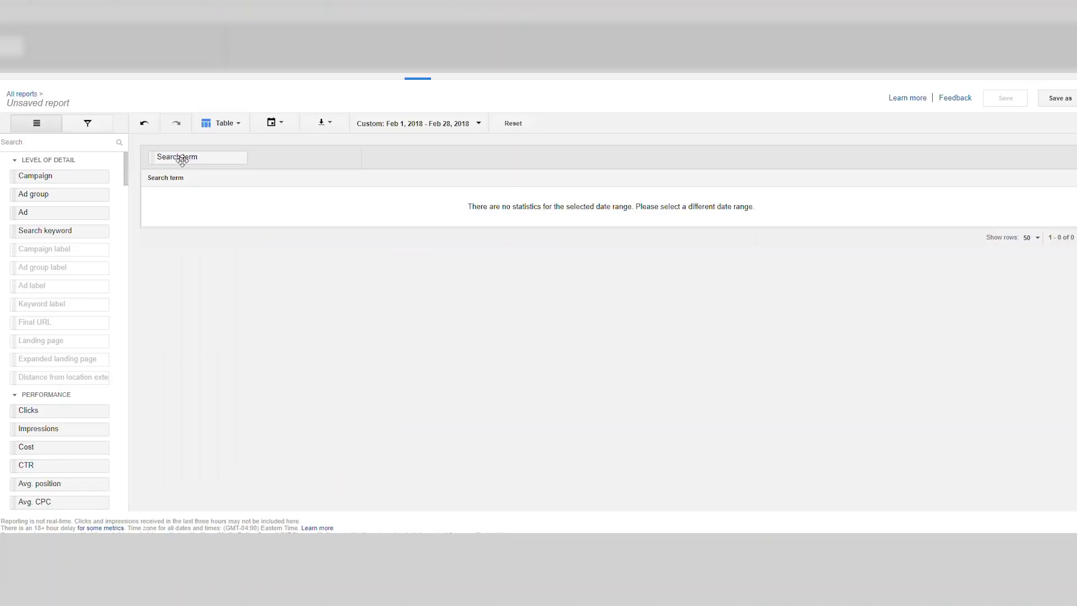
left_click(74, 141)
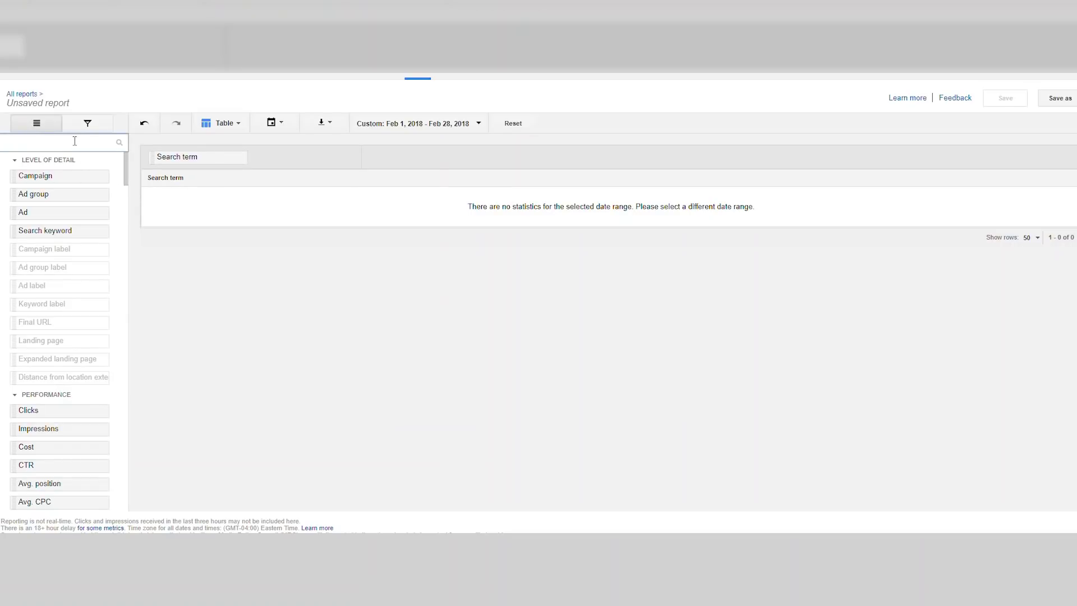
type("cost")
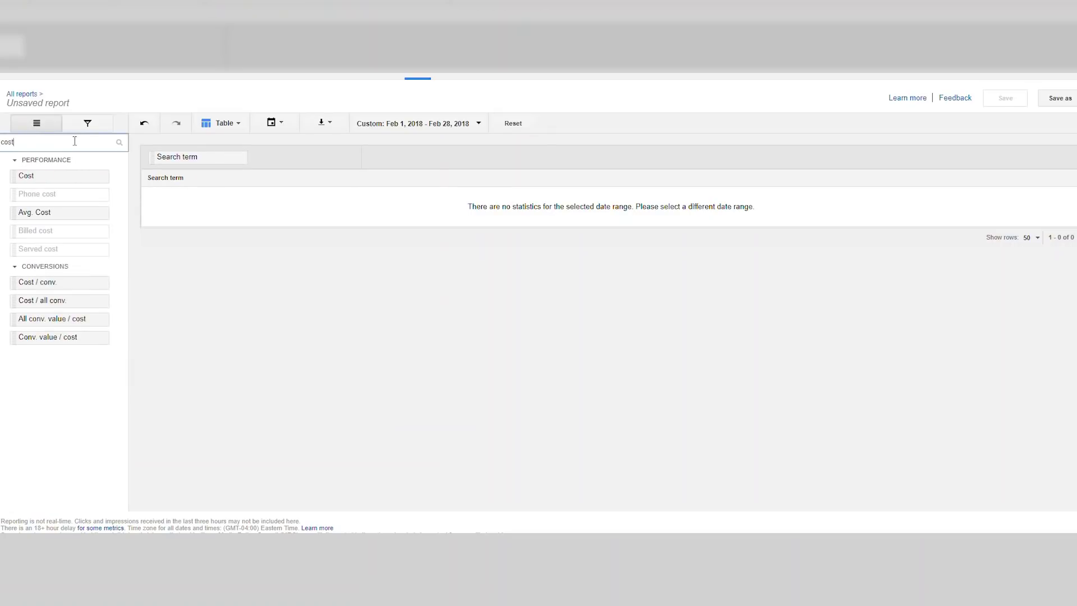
left_click_drag(65, 175, 335, 215)
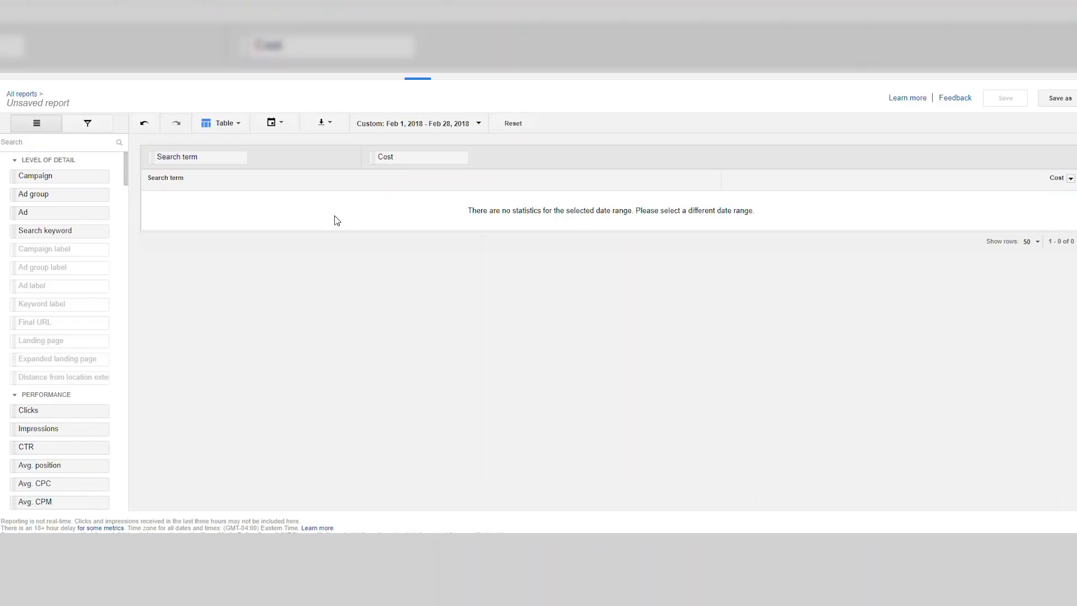
Add Clicks, Impressions and Conversions columns to the report table.
left_click(62, 147)
type("click")
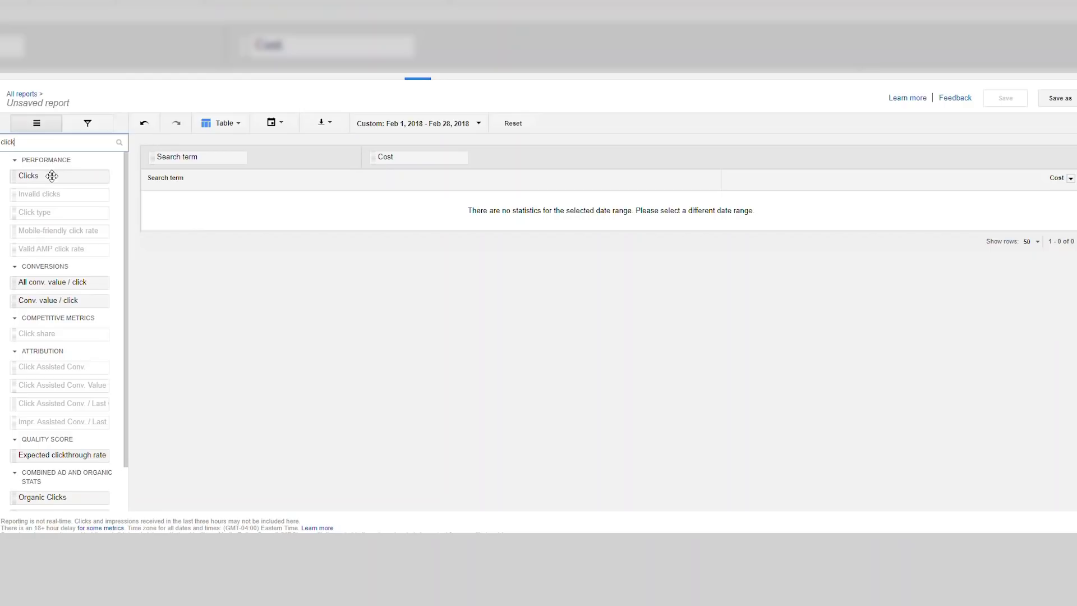
left_click_drag(56, 174, 629, 171)
left_click(50, 139)
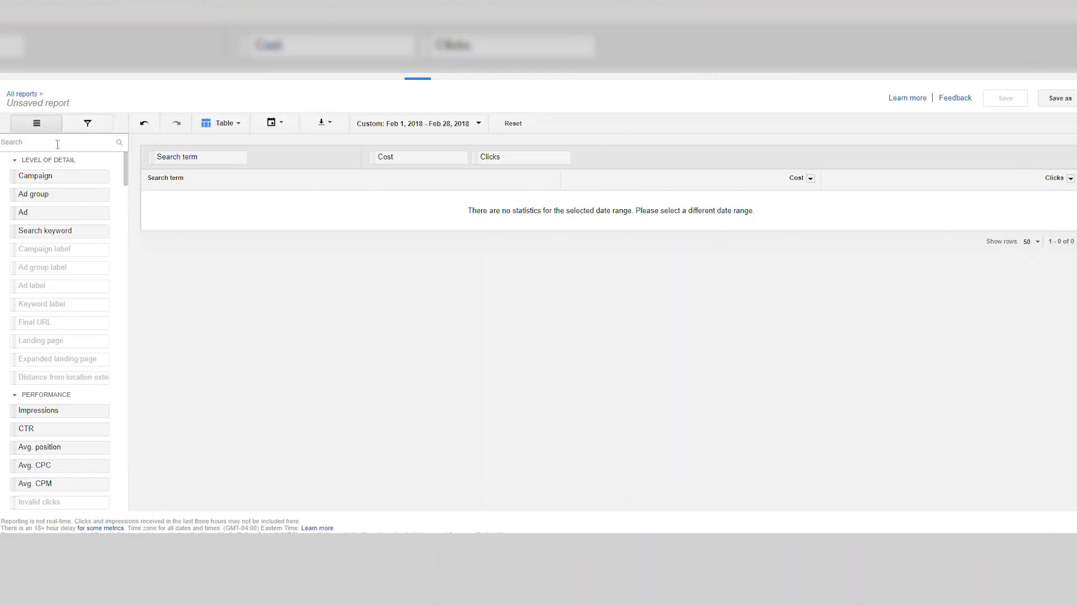
type("impr")
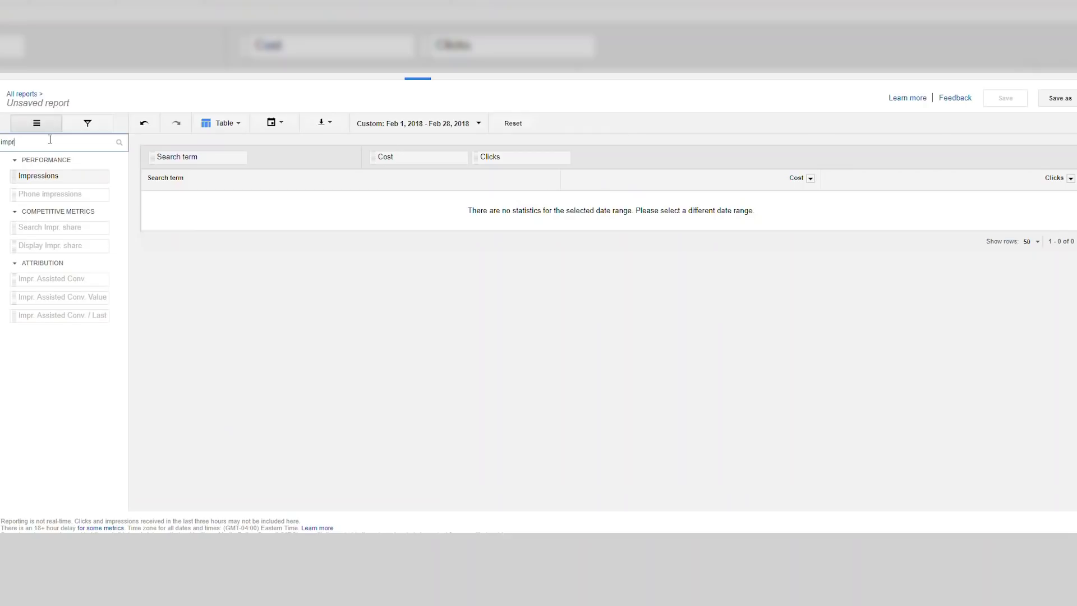
left_click_drag(43, 173, 641, 180)
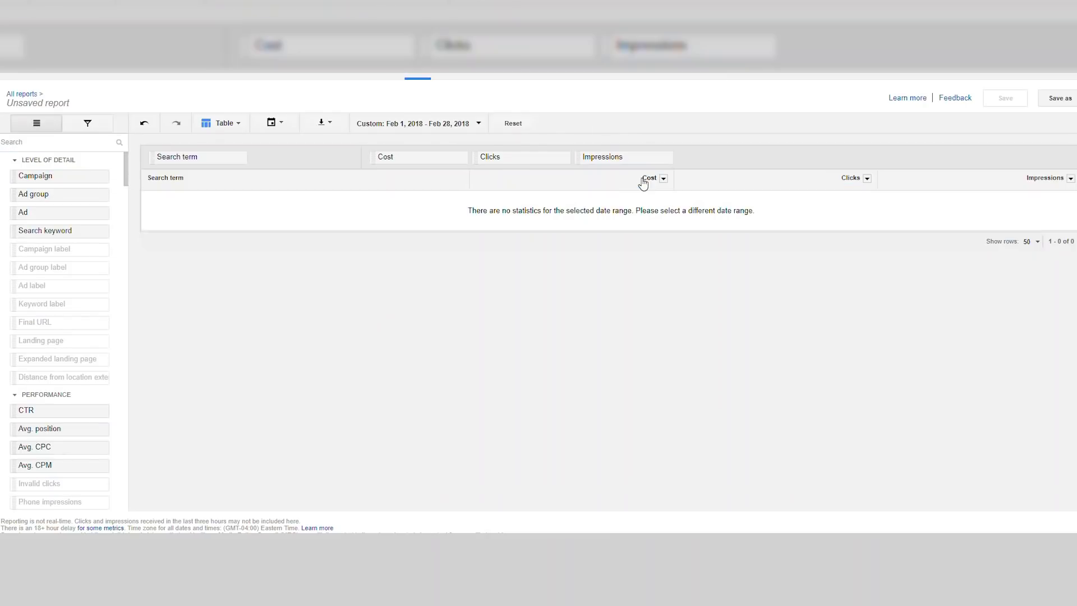
left_click(67, 145)
type("conv")
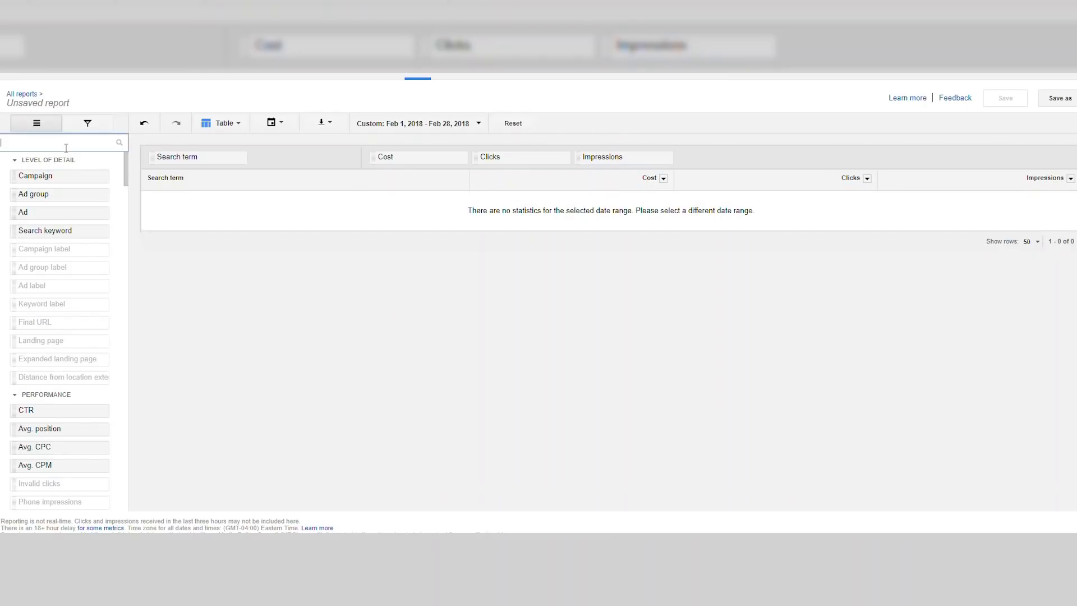
type("ersy")
key("BackSpace")
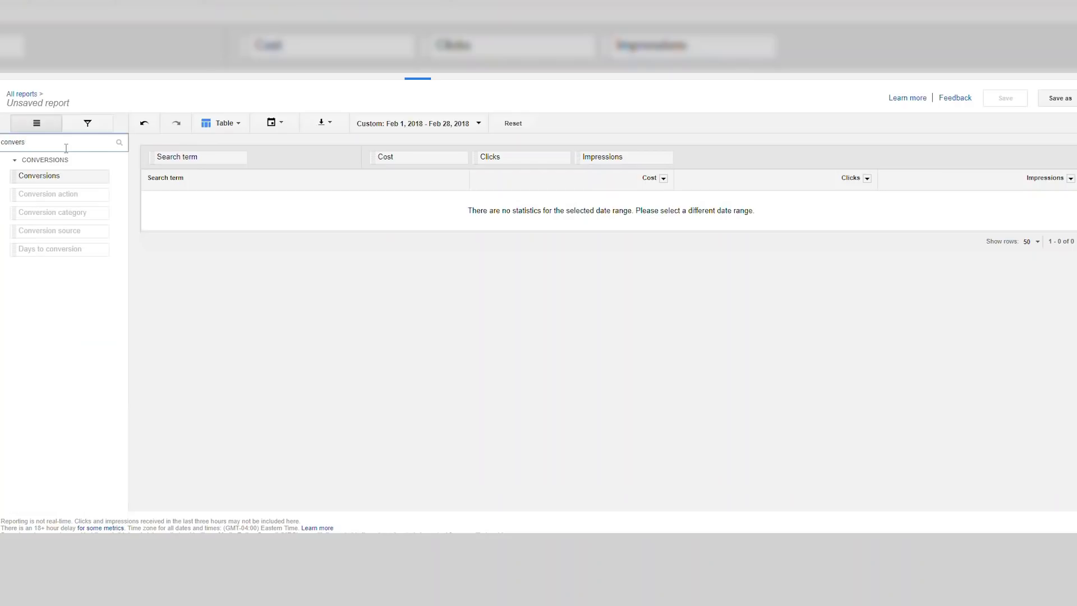
left_click_drag(58, 175, 732, 152)
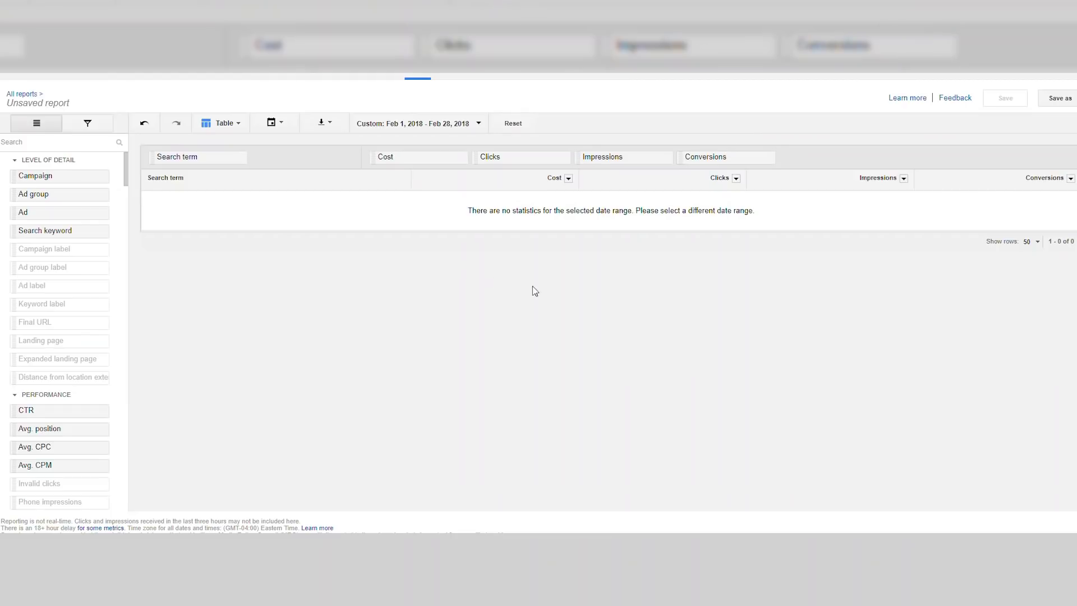
Show the report's download formats: .csv, Excel .csv, .tsv, .xml, .csv.gz, .xml.gz.
left_click(322, 127)
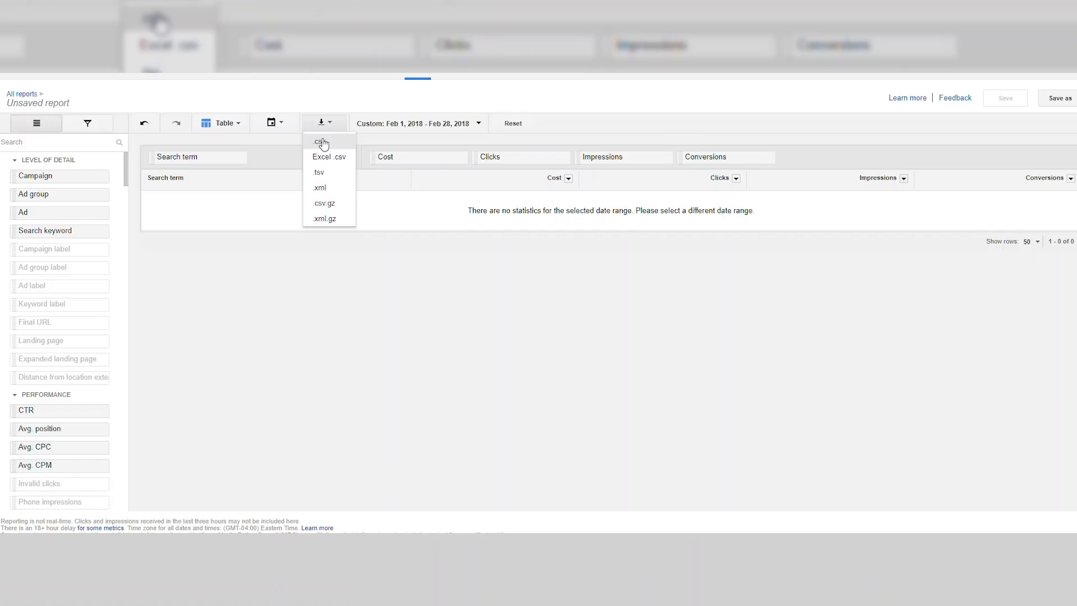